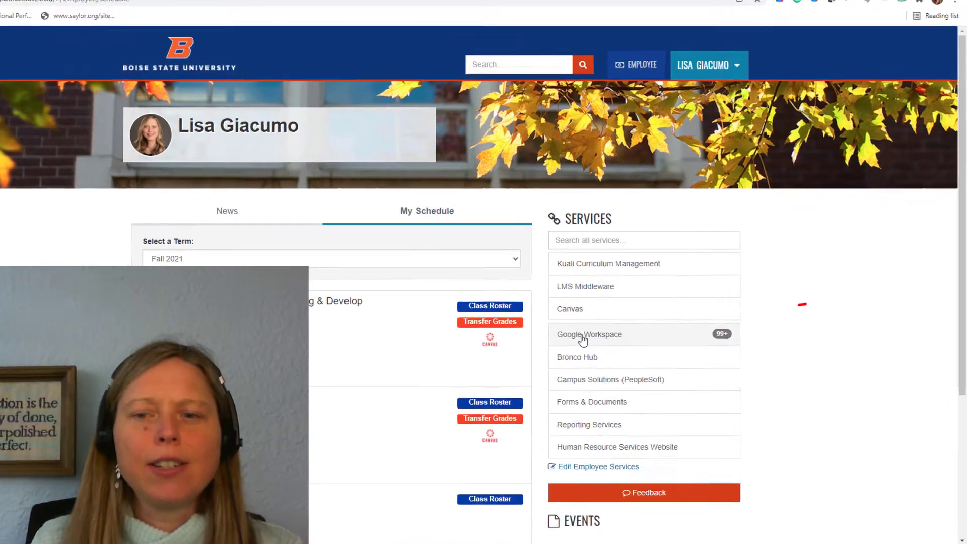
Switch to Google Sites through the university's Google Workspace and start a new site from the Portfolio template.
left_click(582, 336)
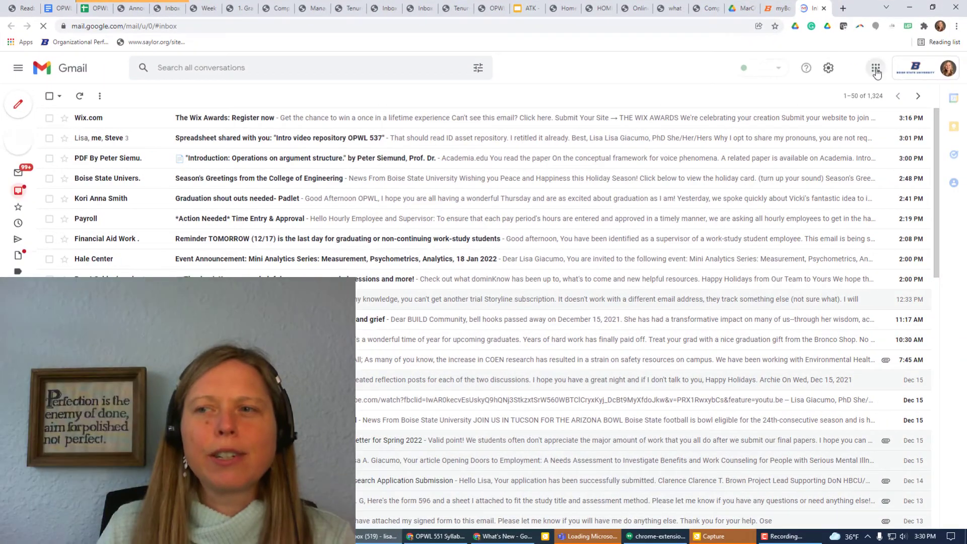
left_click(880, 80)
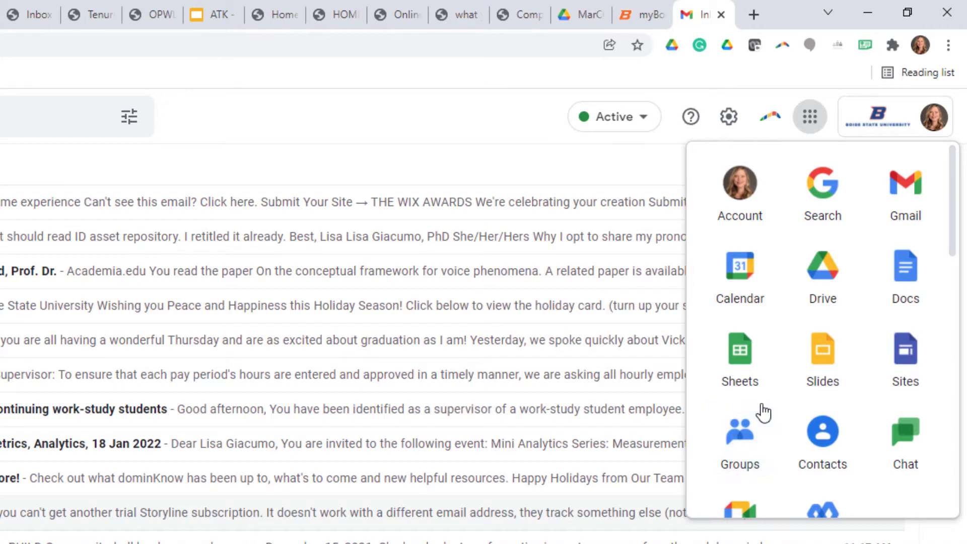
left_click(913, 359)
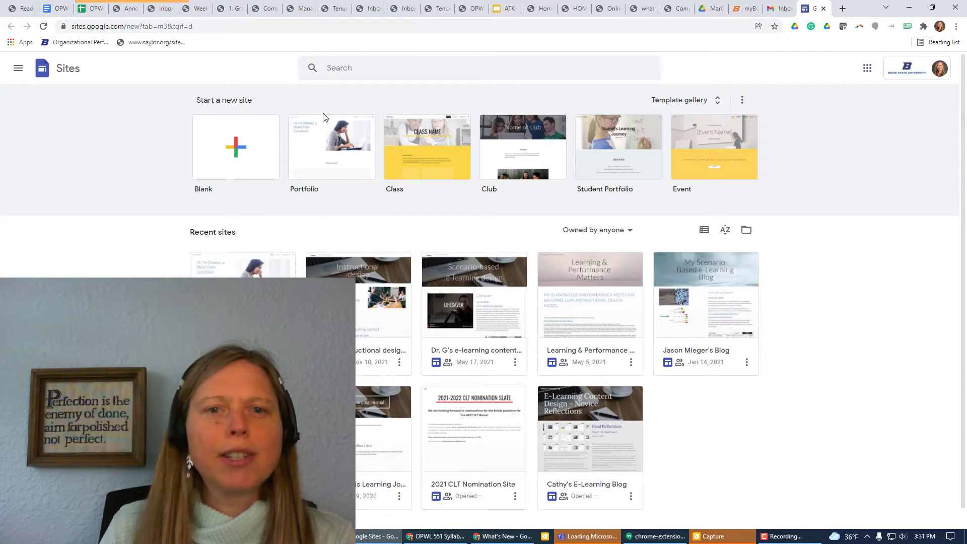
left_click(316, 151)
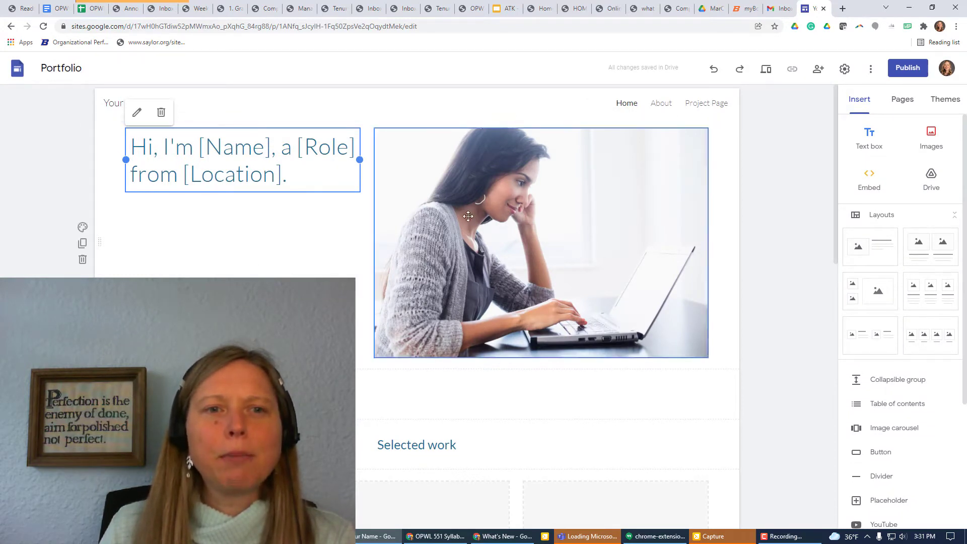
Fill in the home page introduction with the owner's full name, the role Associate Professor and the location Boise, ID.
left_click(278, 173)
left_click_drag(199, 146, 272, 150)
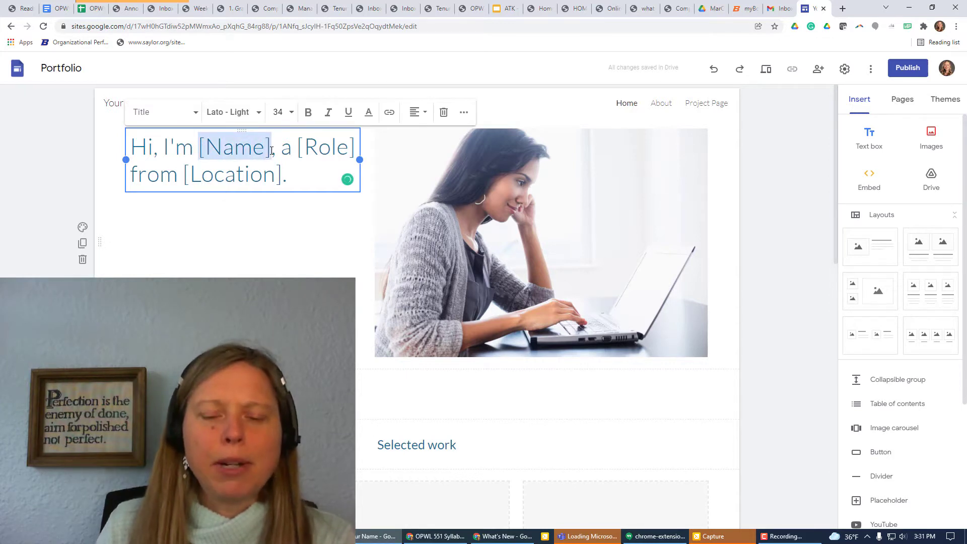
type("Lisa A.")
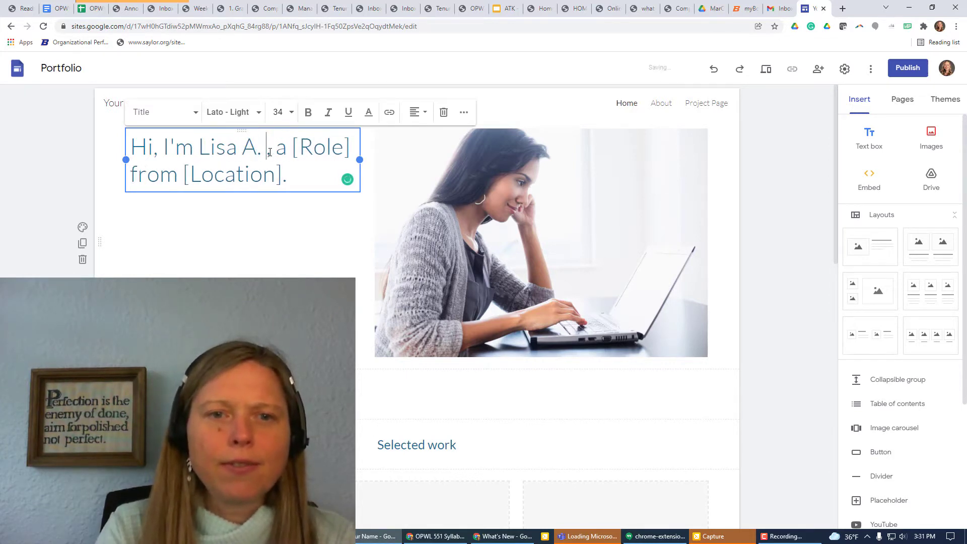
type(" Giacumo")
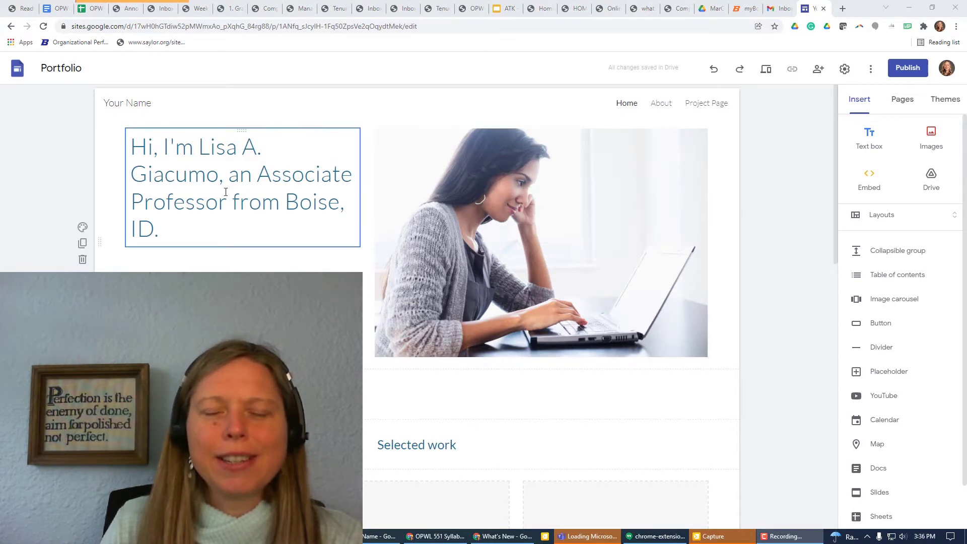
Examine the options for replacing the home page's main image with another picture.
scroll(482, 338, "down", 4)
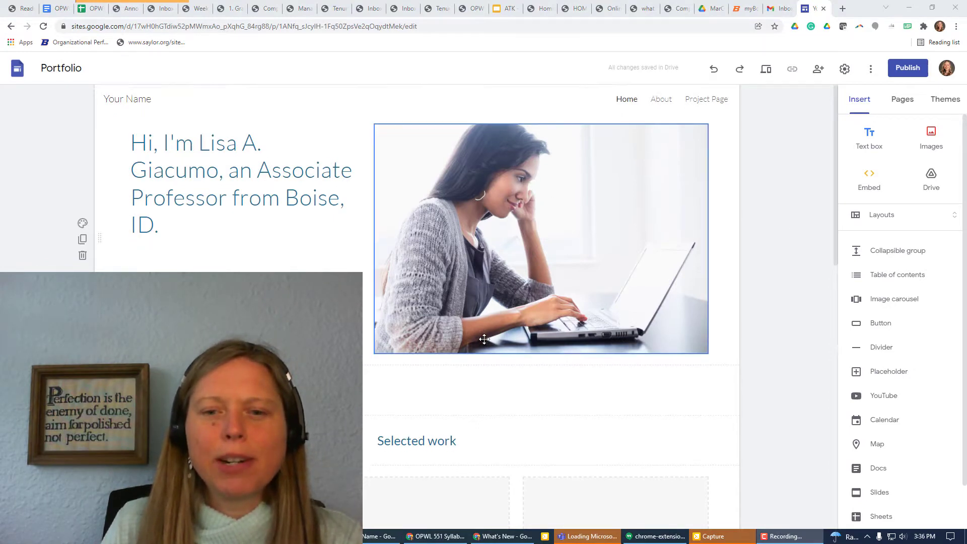
scroll(640, 400, "down", 5)
scroll(504, 281, "up", 9)
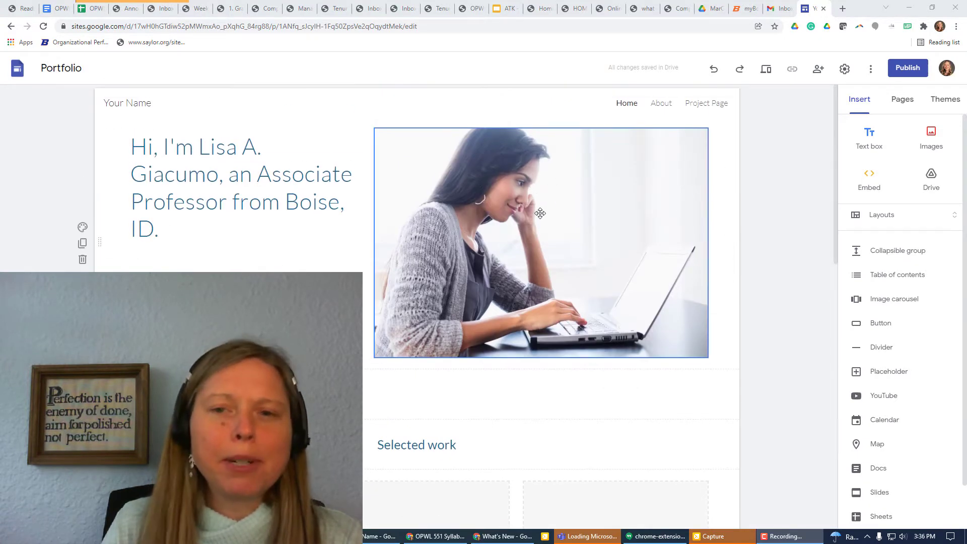
left_click(540, 213)
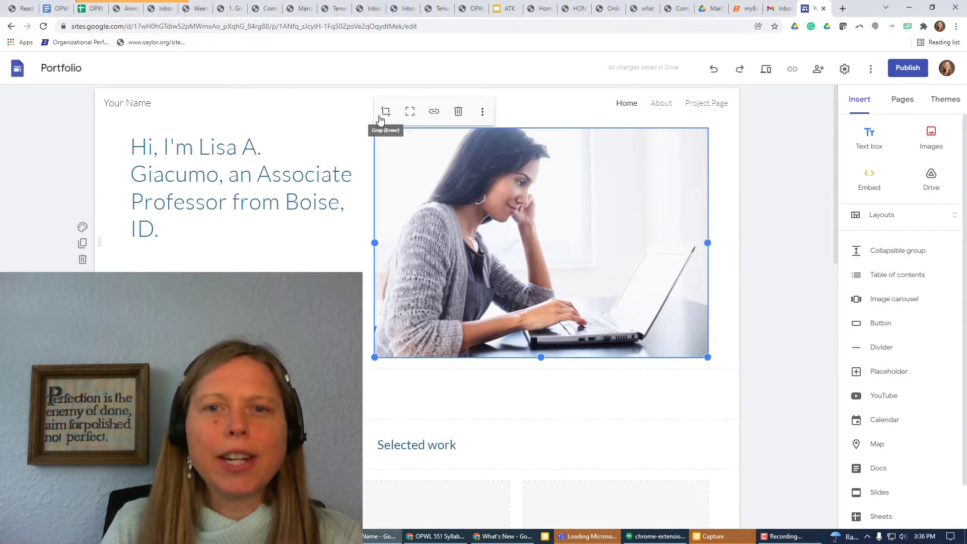
left_click(483, 111)
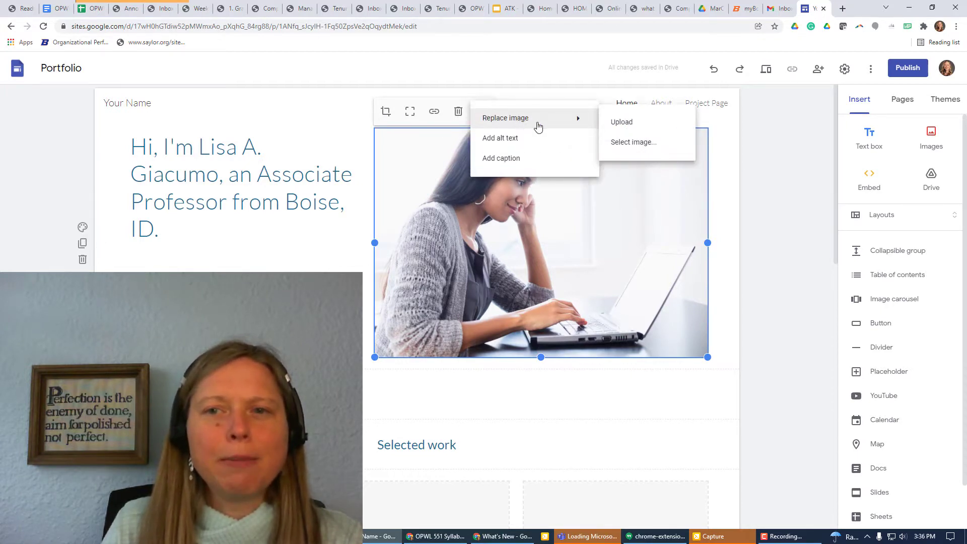
left_click(615, 131)
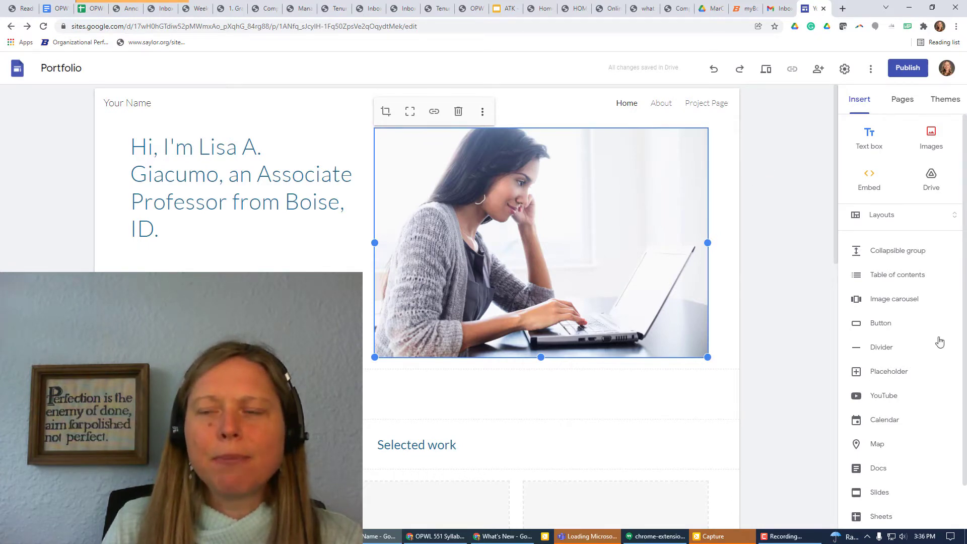
Add a new page named "Instructional design examples" to the site.
left_click(902, 100)
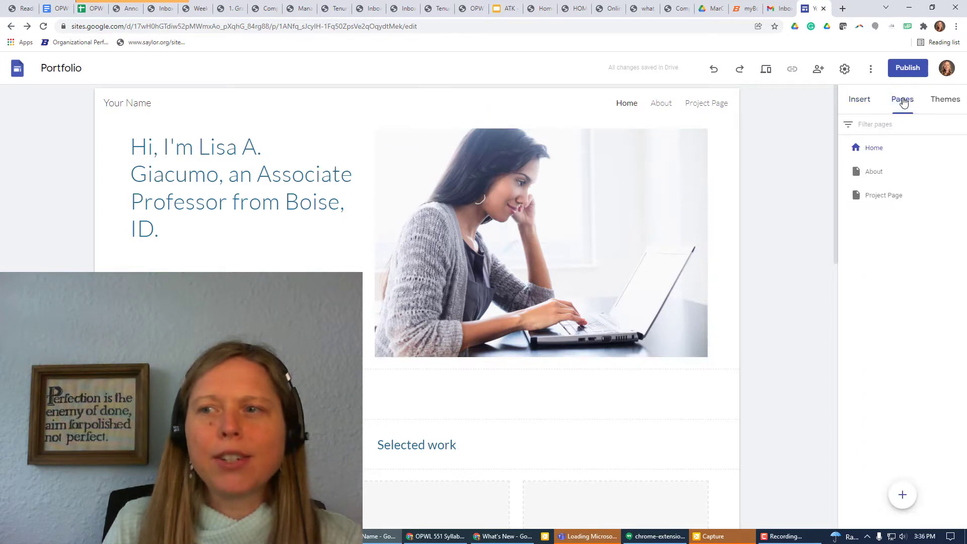
mouse_move(900, 496)
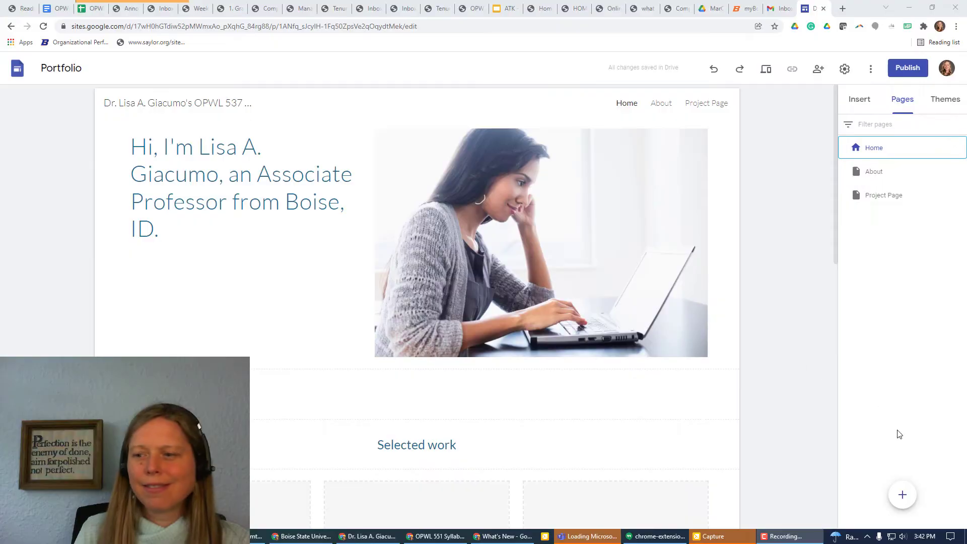
mouse_move(845, 456)
left_click(901, 496)
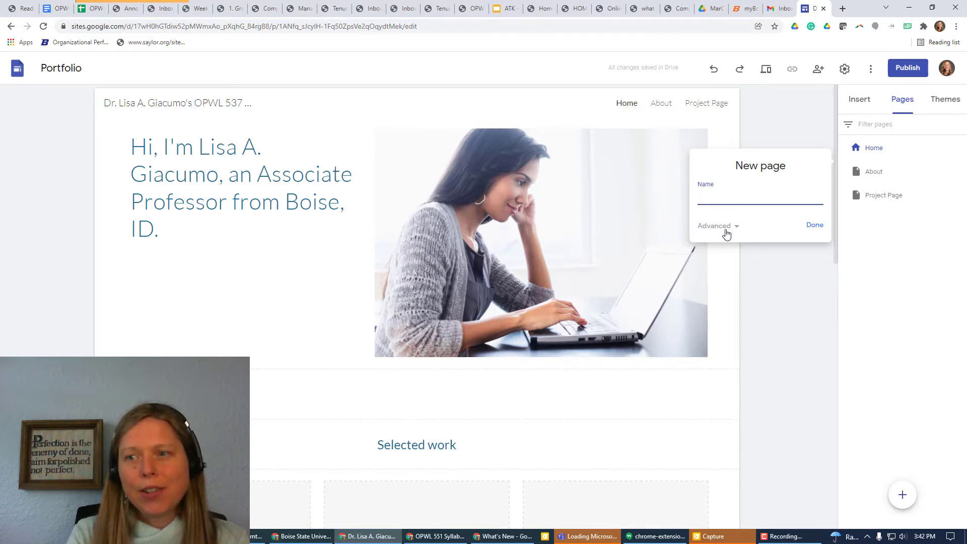
type("tructional")
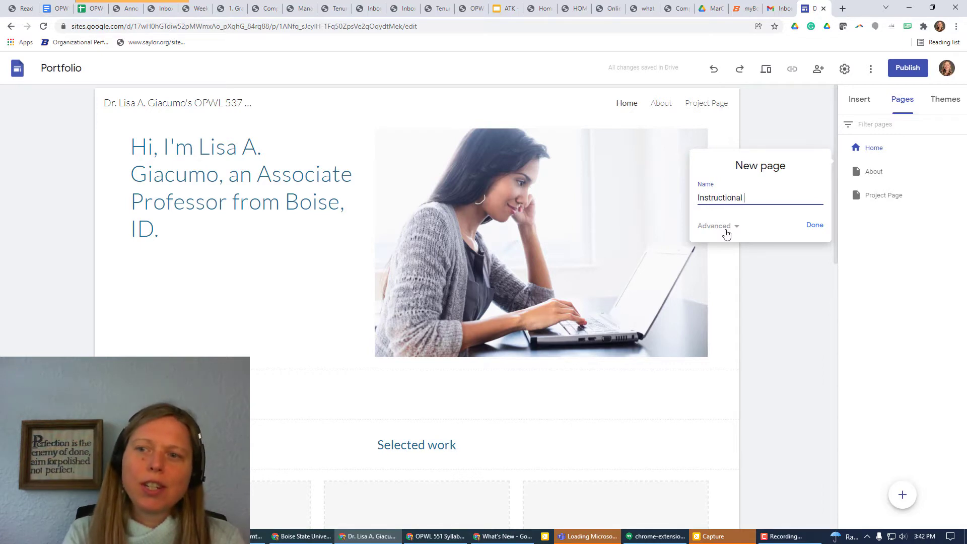
type(" design e")
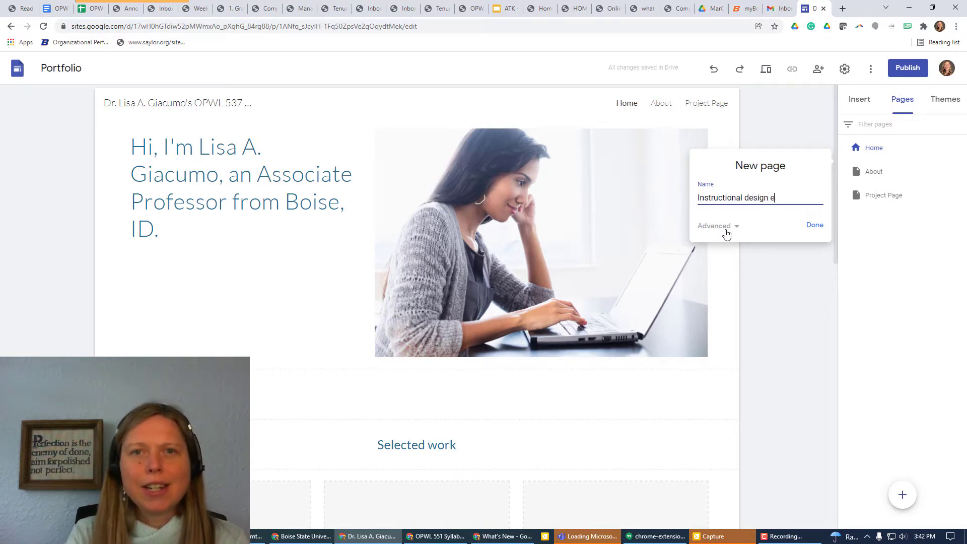
type("xamples")
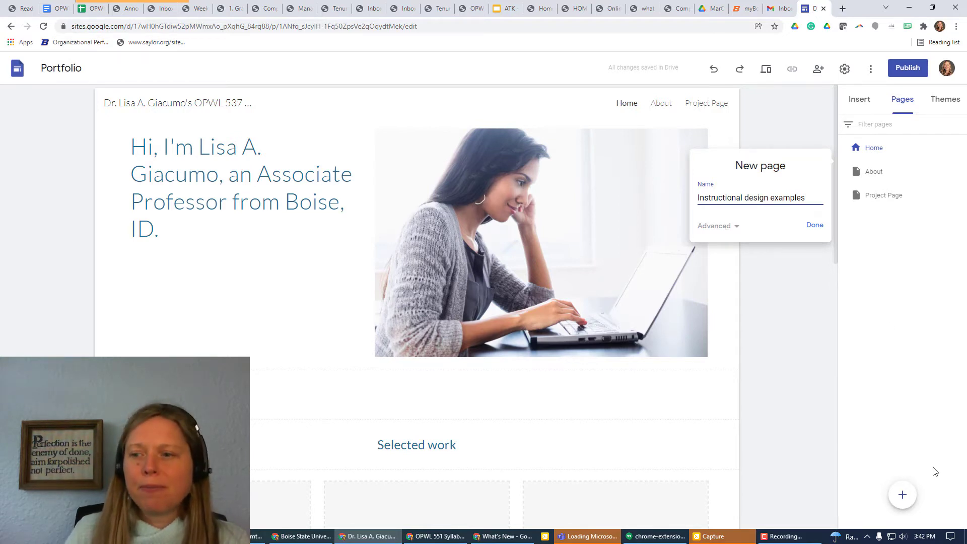
left_click(815, 226)
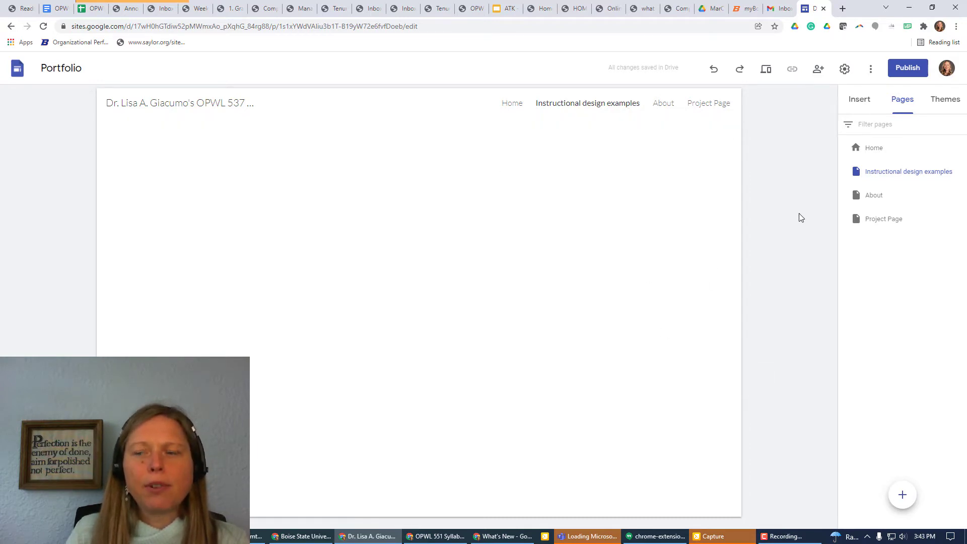
Insert the layout with one image beside text on the new page and title it "Instructional design examples".
left_click(864, 103)
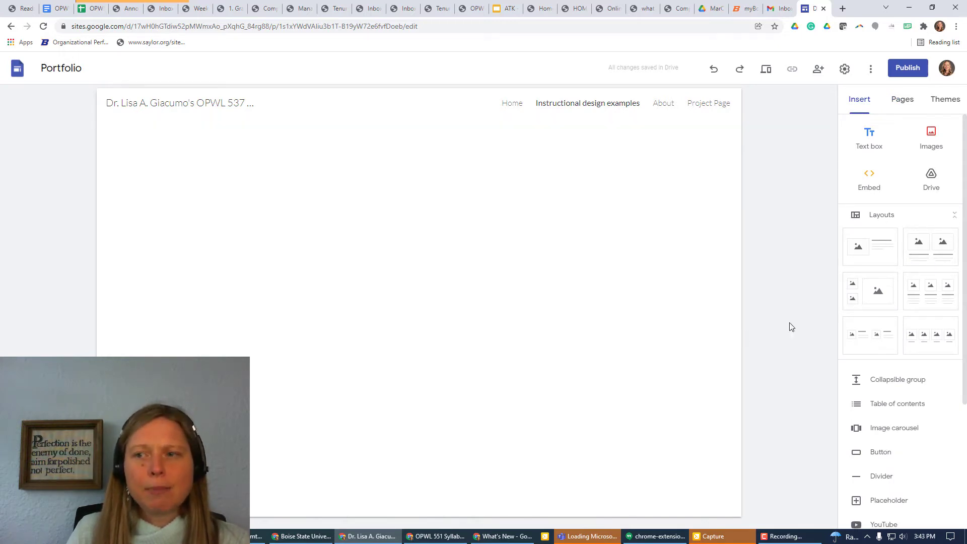
left_click(877, 257)
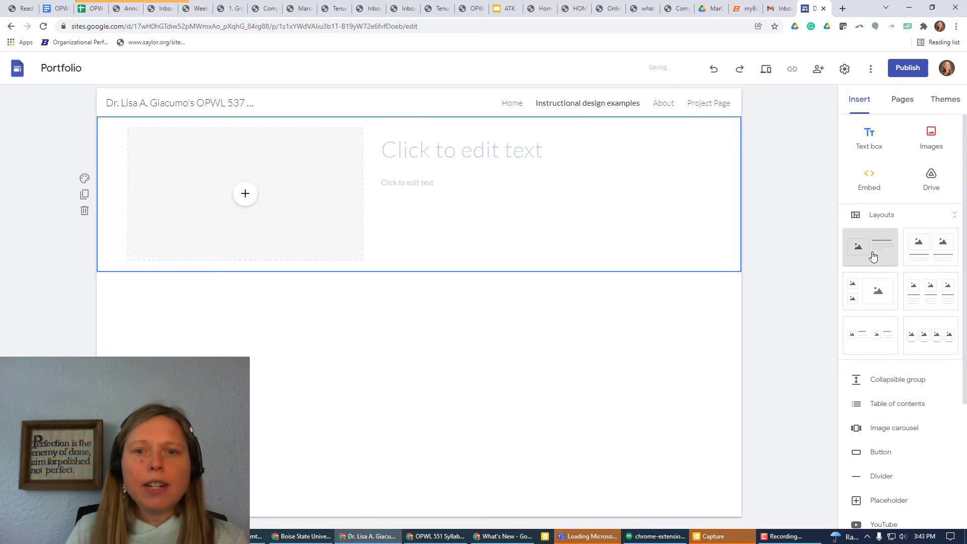
left_click(475, 151)
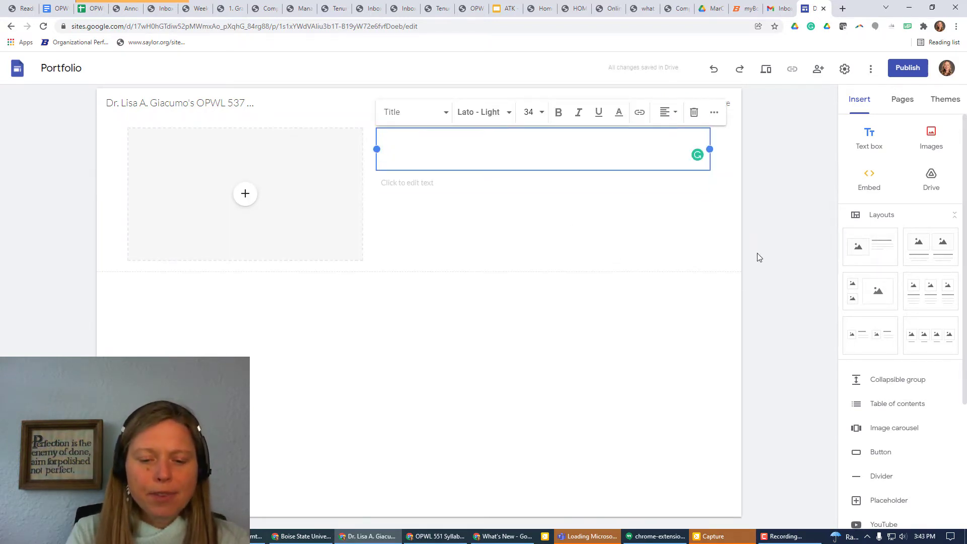
type("Instruction")
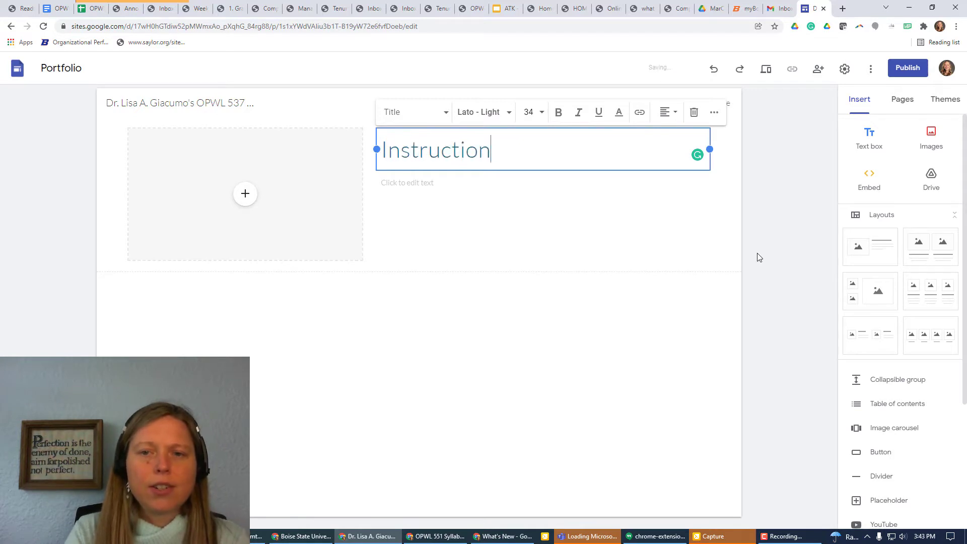
type("al design examp")
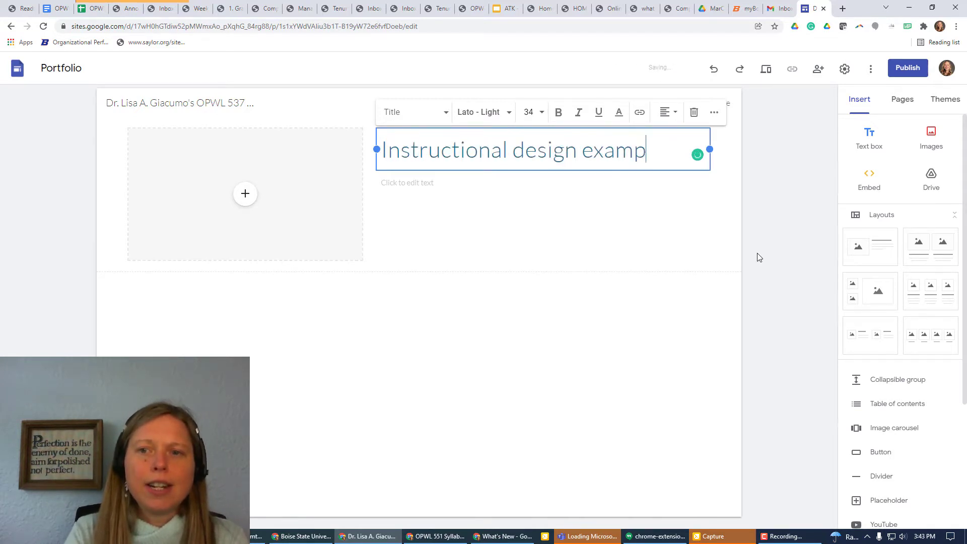
type("les")
Enter "January 2022 - present" as the text under the page's title.
left_click(472, 184)
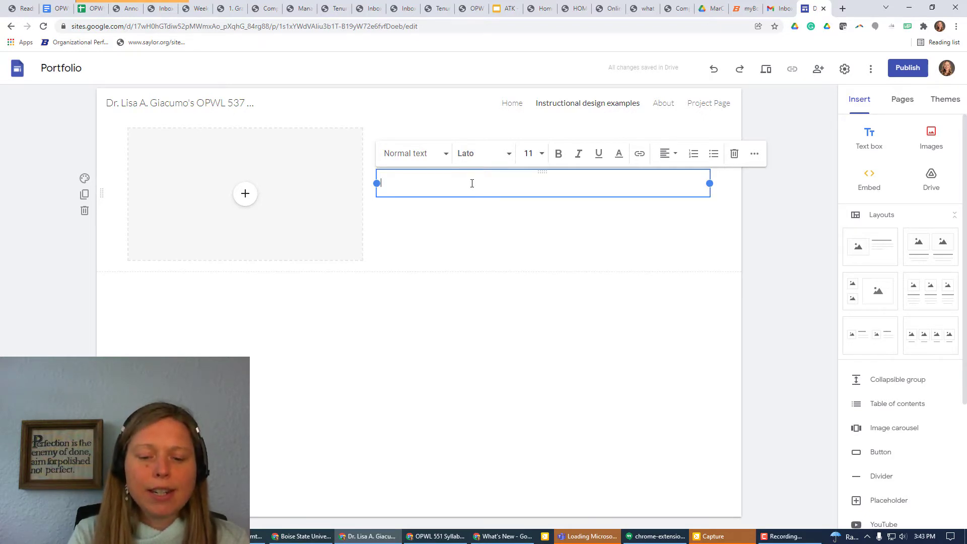
type("I")
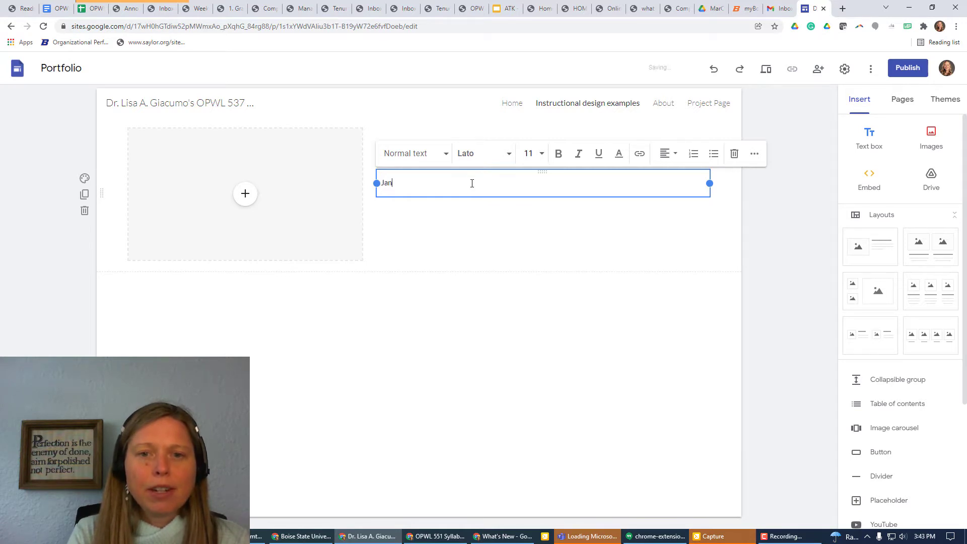
type("anuary")
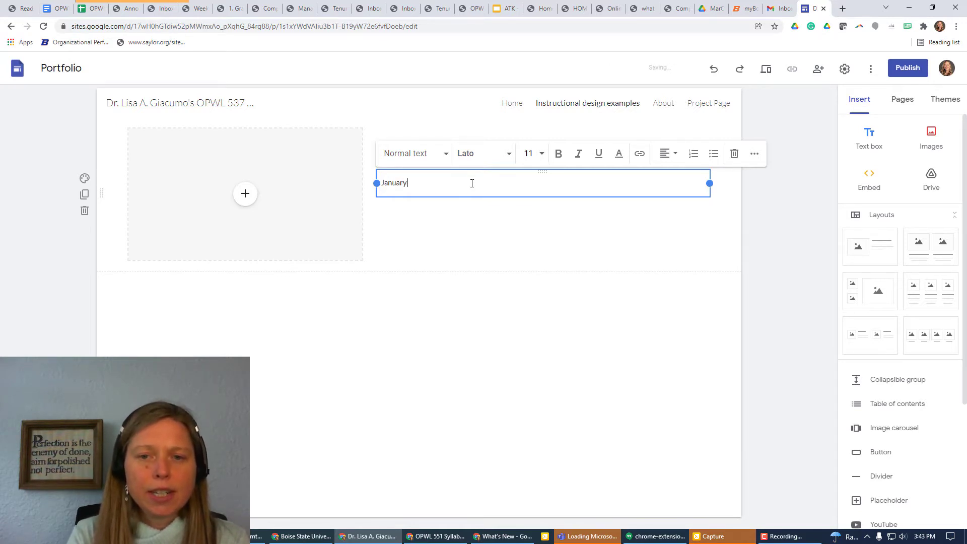
type(" 2022")
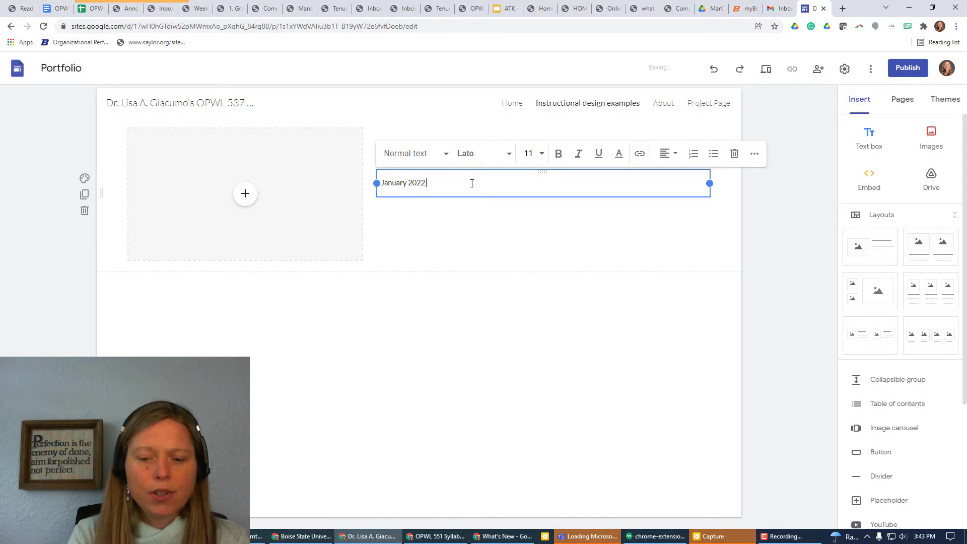
type(" - present")
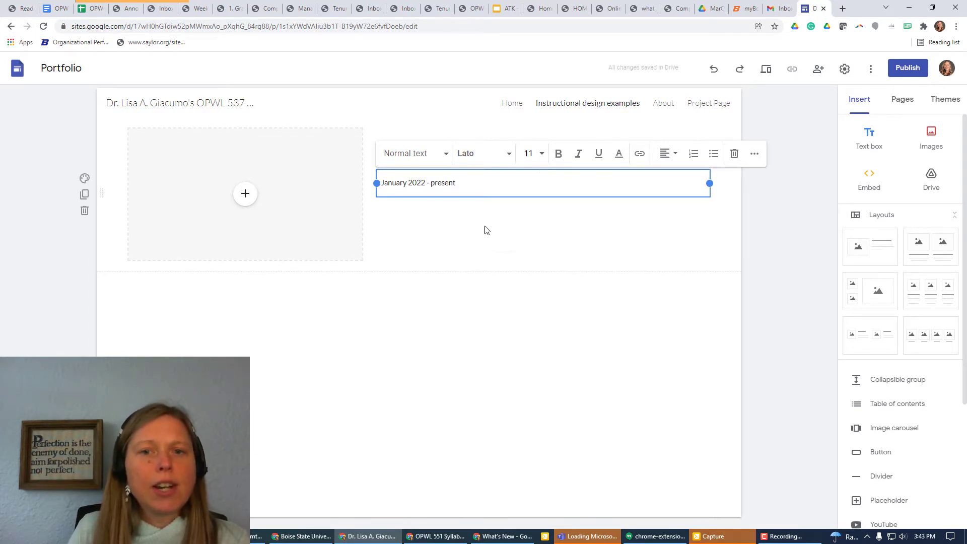
left_click(445, 292)
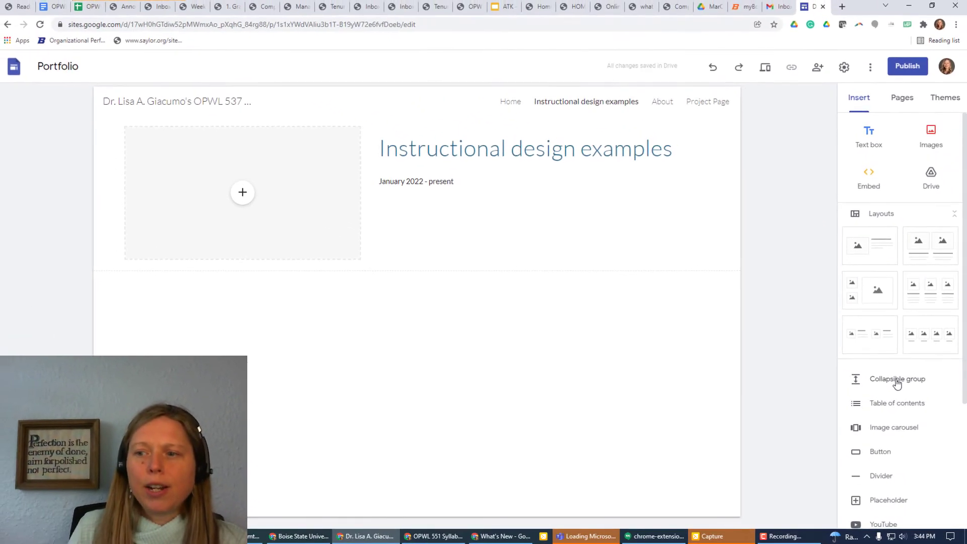
Insert a collapsible group below the page title section and head it "1. Performance-based training".
left_click(897, 381)
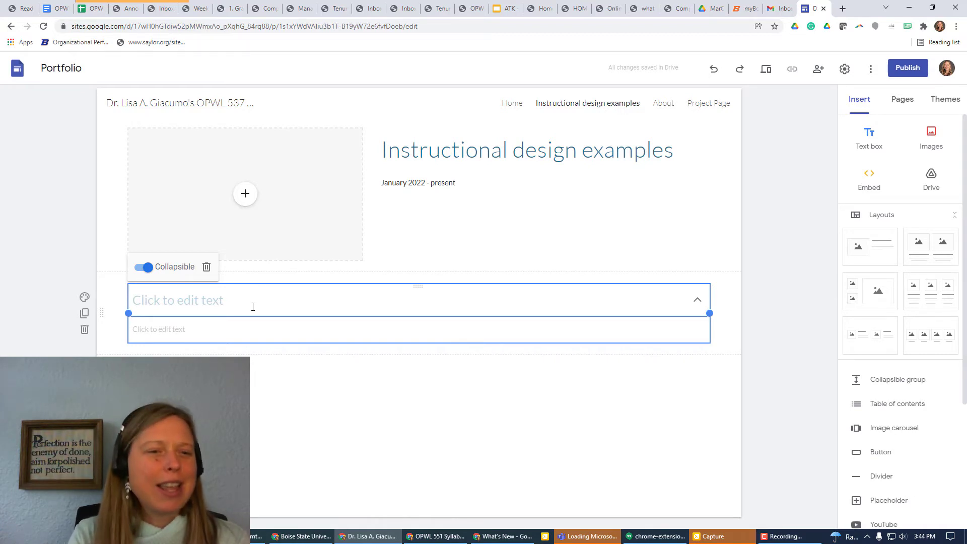
left_click(252, 307)
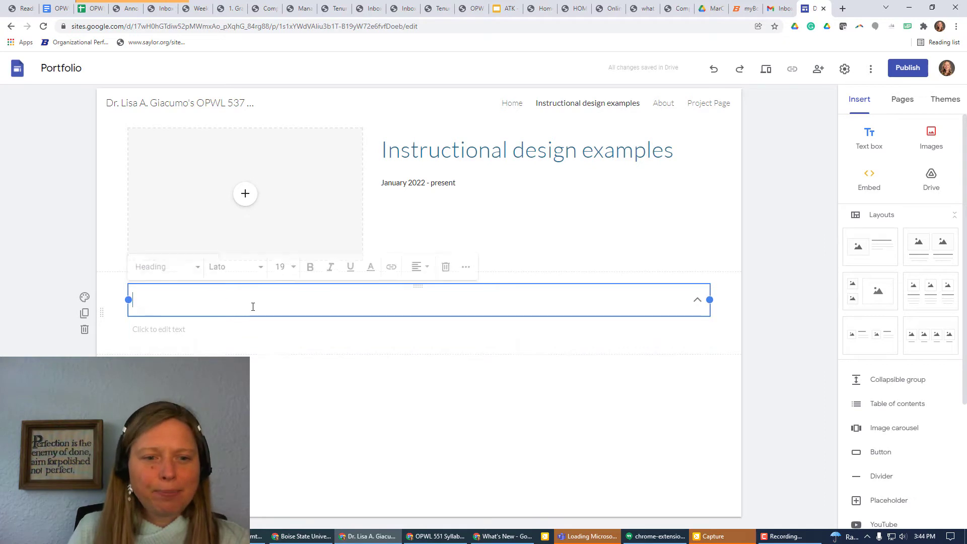
type("1.")
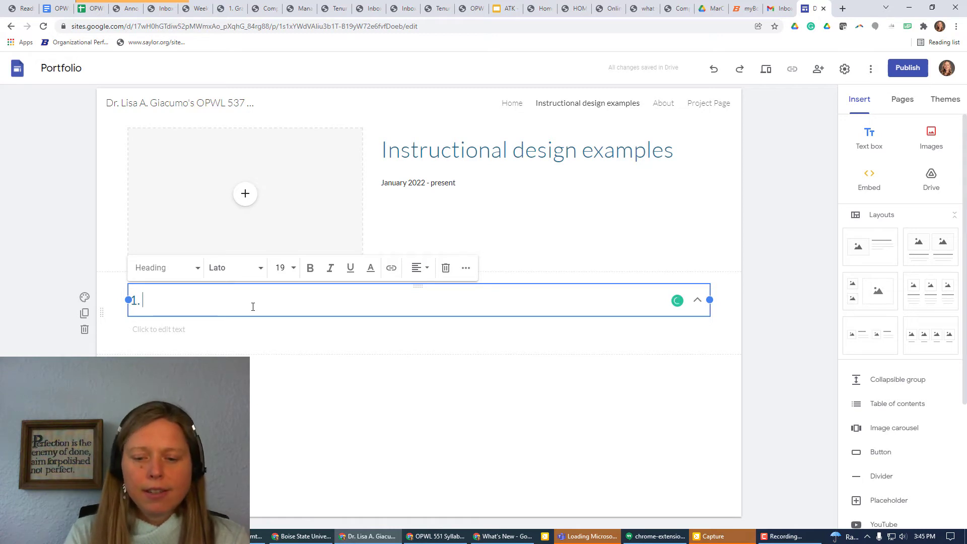
type("Perfo")
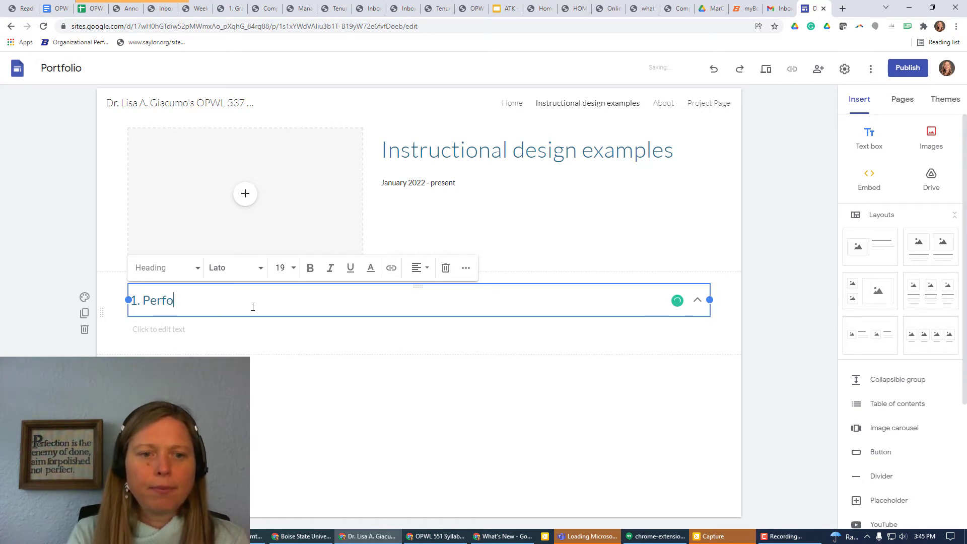
type("rmance based ")
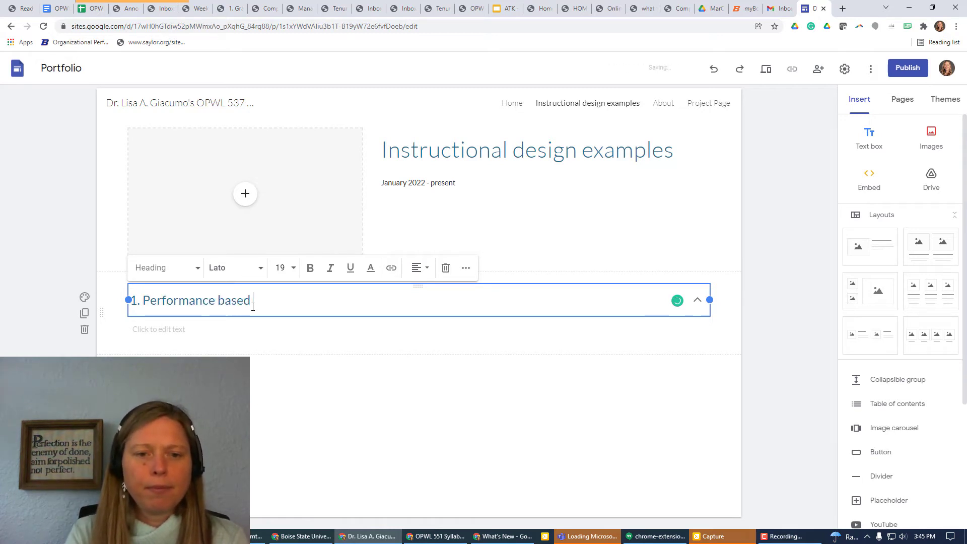
type("training")
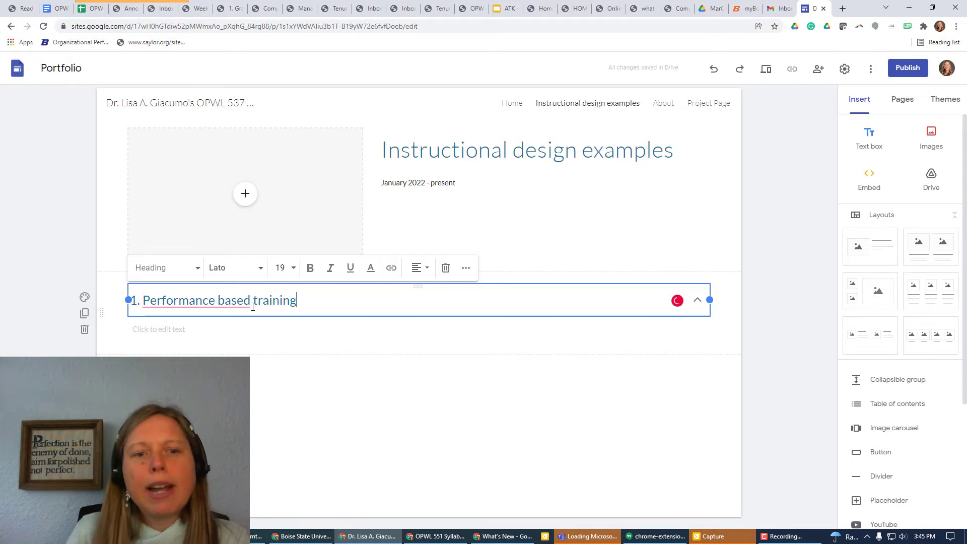
left_click(218, 321)
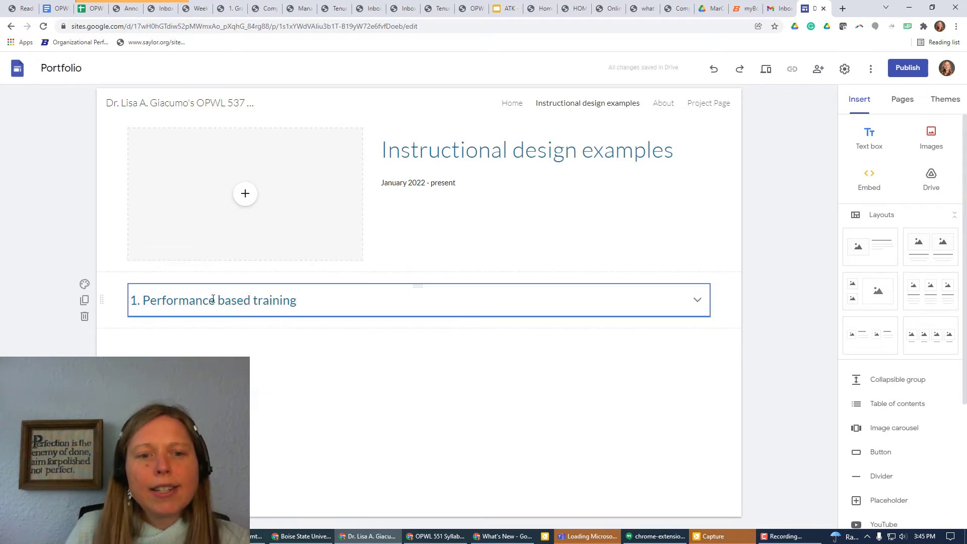
left_click(213, 301)
key("Delete")
type("-")
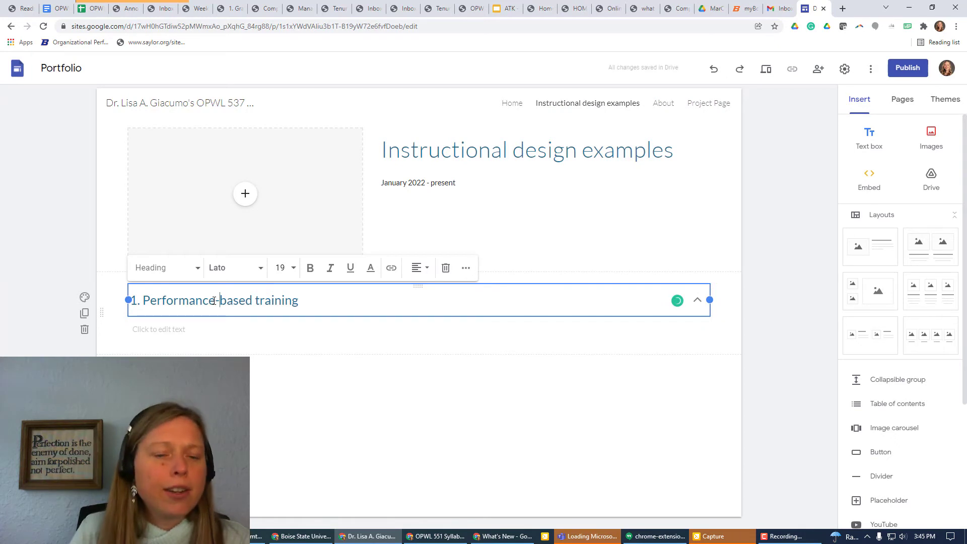
Enter "Test" on two lines, followed by blank lines, as the body text of the Performance-based training group.
left_click(257, 332)
type("Test")
key("Return")
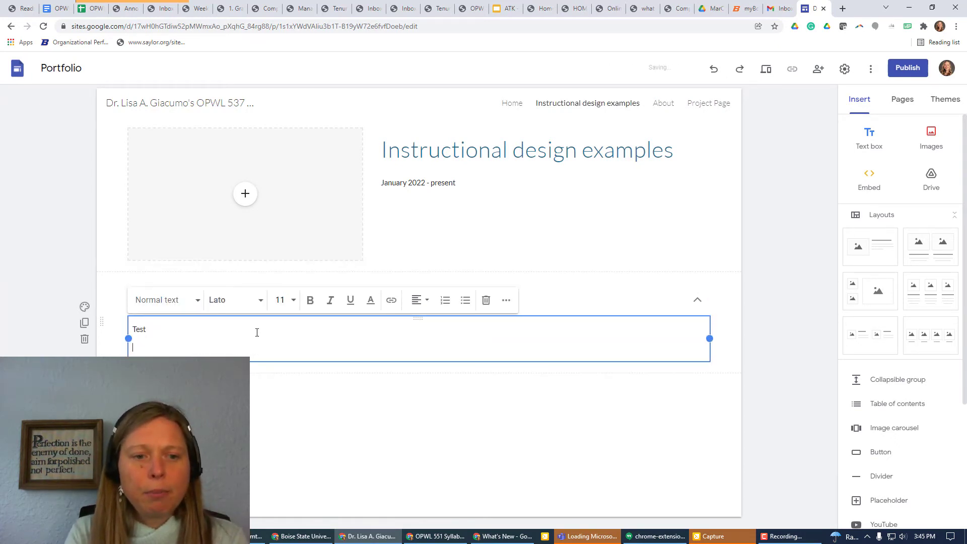
type("Test")
key("Return")
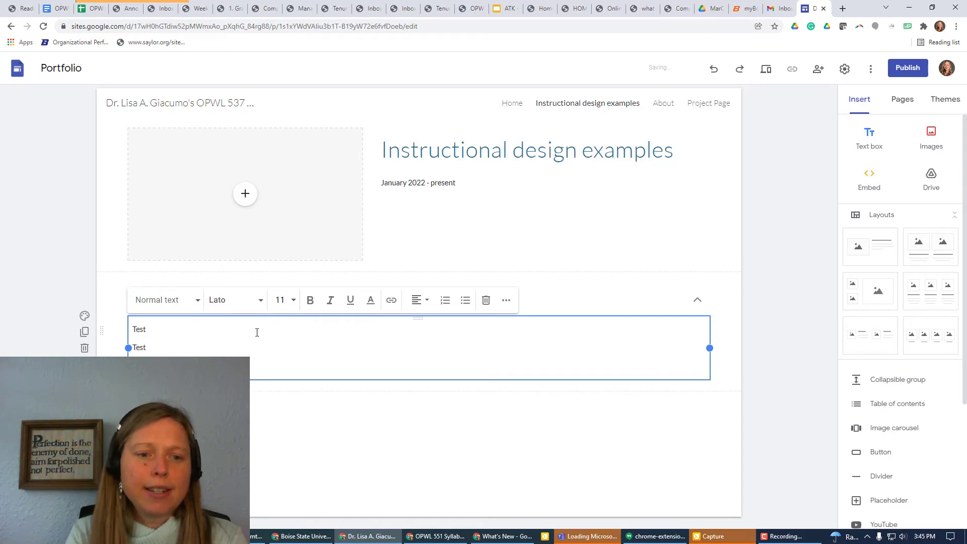
key("Return")
key("Return")
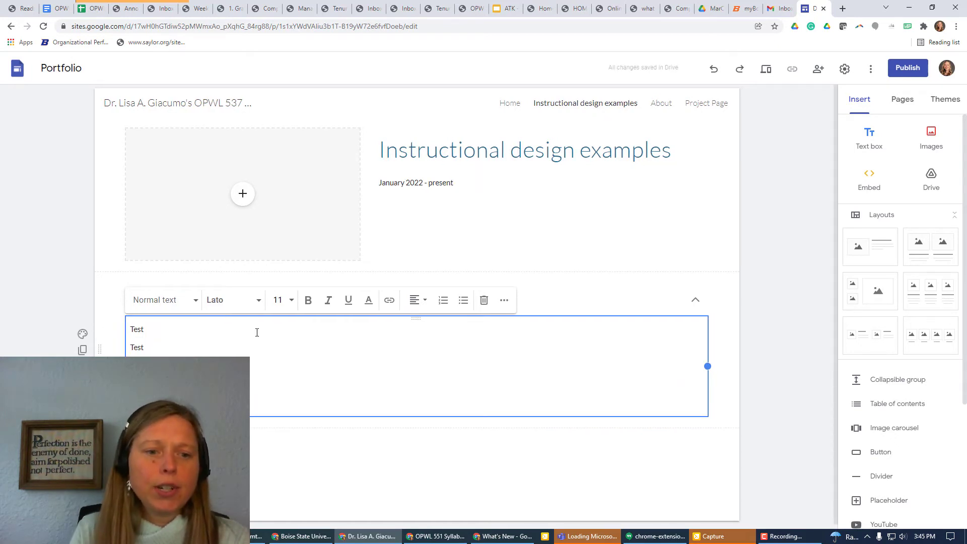
left_click(765, 321)
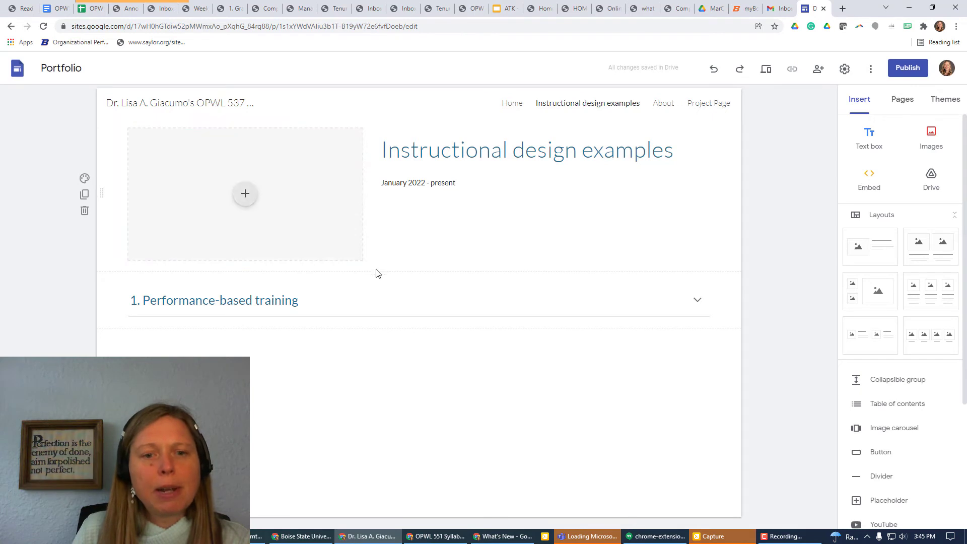
Fill the empty image placeholder beside the page title with the portrait photo from Google Drive.
left_click(247, 196)
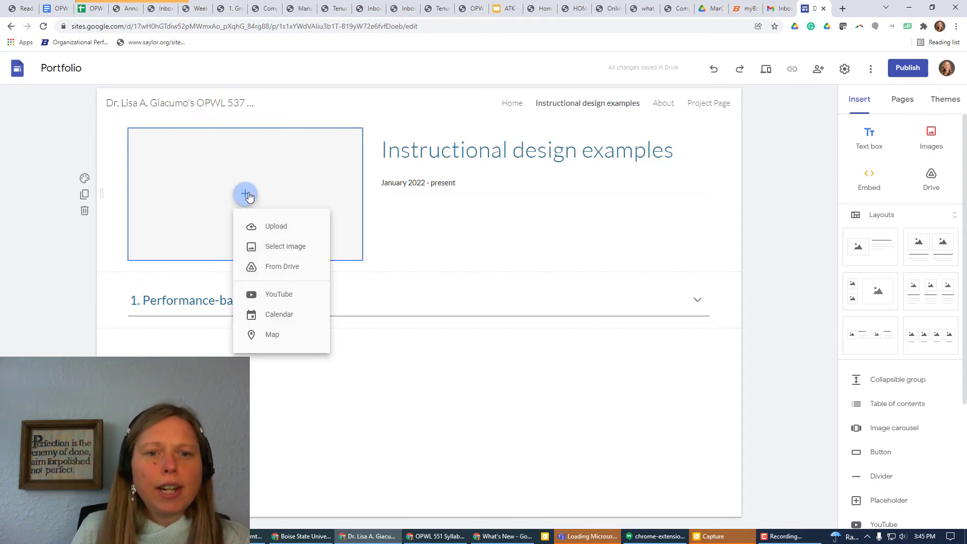
left_click(284, 249)
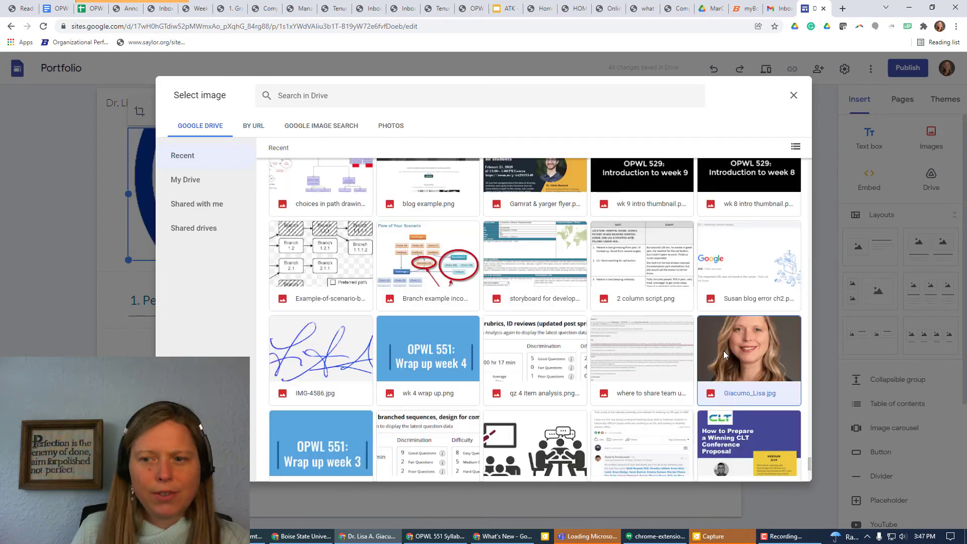
double_click(723, 352)
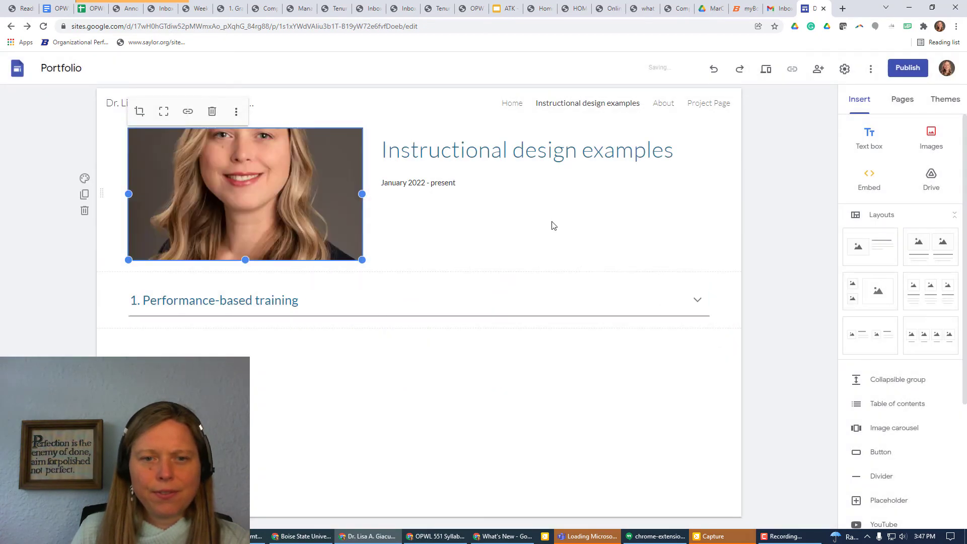
Check the portrait's crop and uncrop it to show the full photo.
double_click(236, 180)
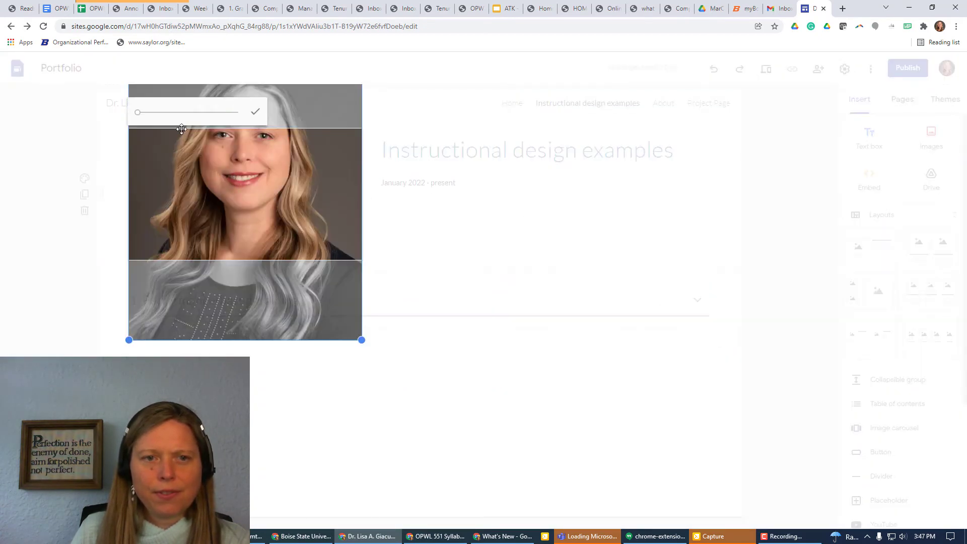
left_click(434, 245)
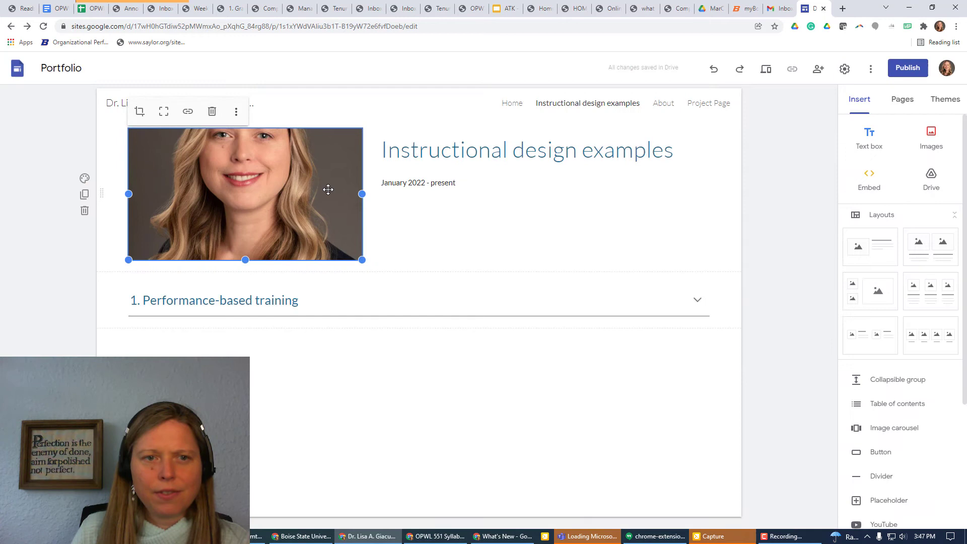
left_click(161, 114)
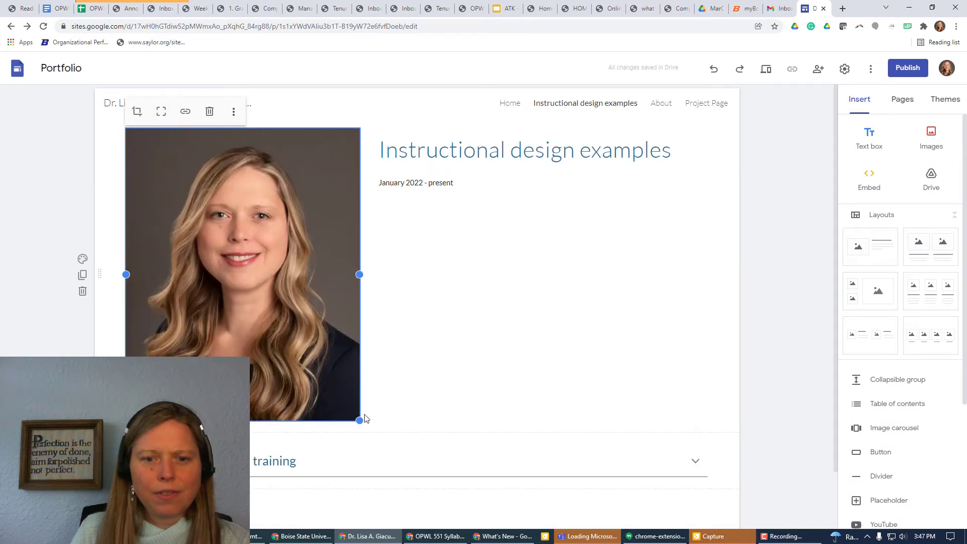
Shrink the portrait to a small picture in the corner of the title section, keeping the whole head and shoulders in frame.
left_click_drag(359, 419, 257, 190)
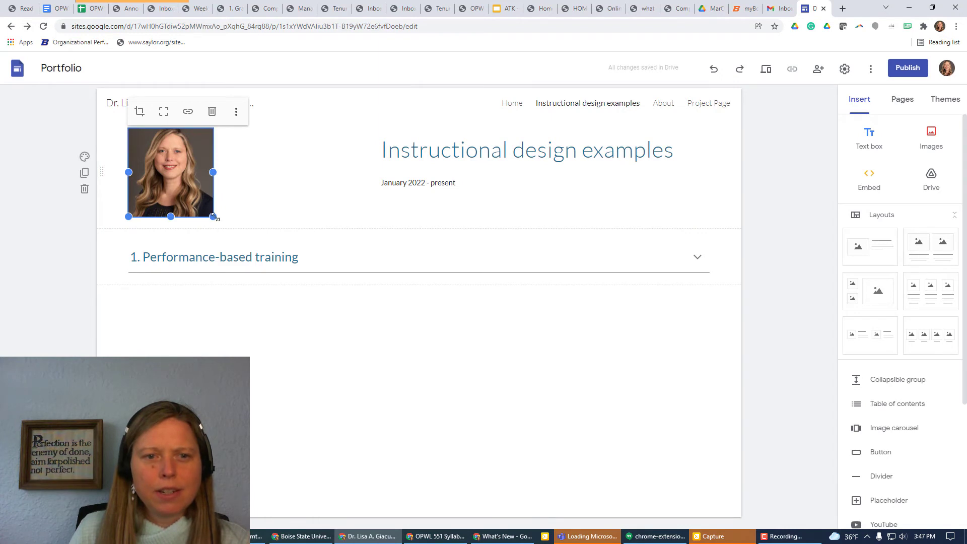
left_click_drag(213, 218, 184, 207)
left_click_drag(162, 167, 188, 169)
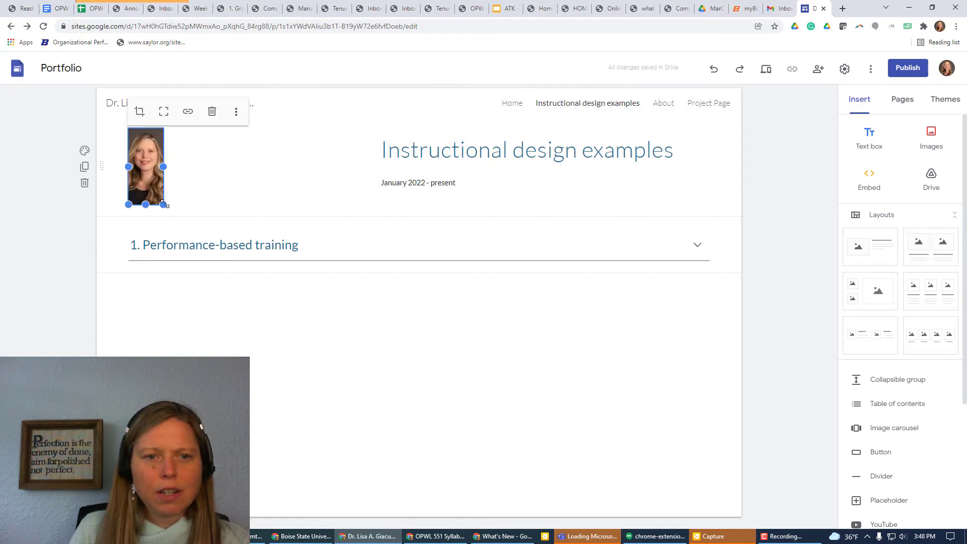
left_click_drag(163, 204, 214, 234)
left_click(268, 220)
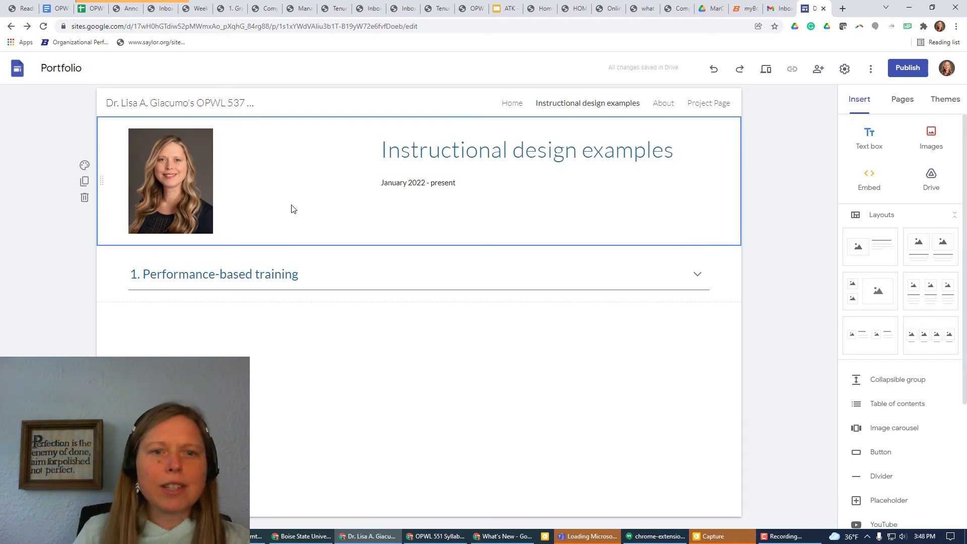
left_click(410, 165)
left_click(206, 171)
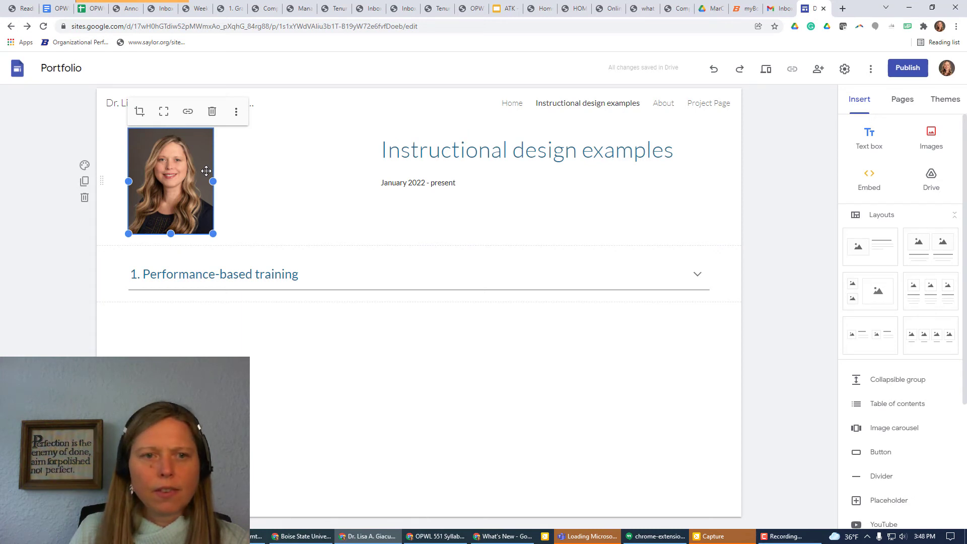
left_click(372, 229)
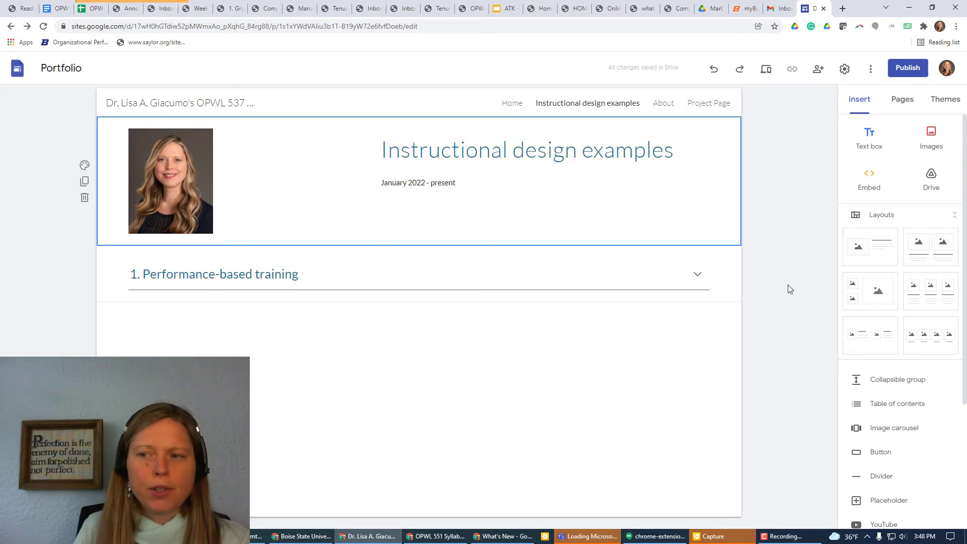
Insert the layout with three captioned images below the collapsible group and check the first placeholder's content options.
left_click(943, 294)
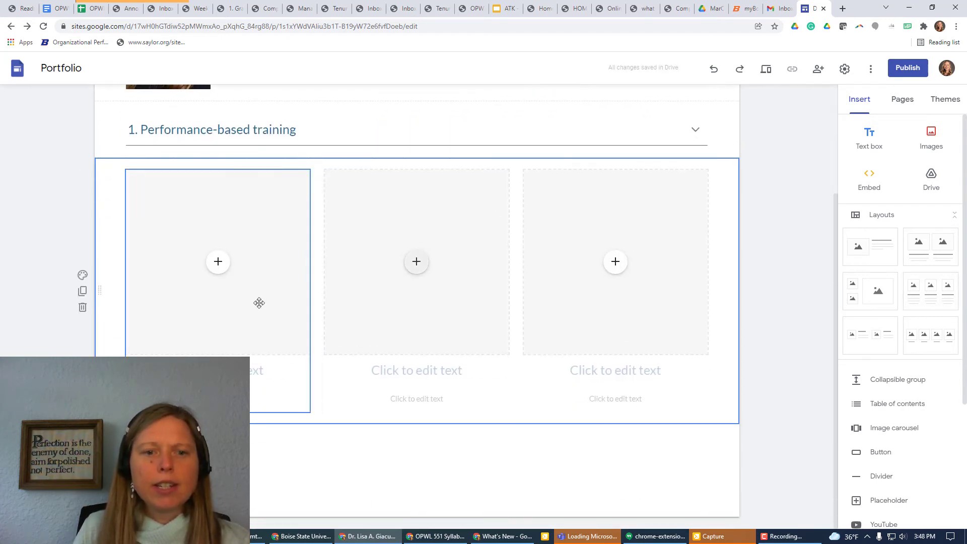
left_click(219, 263)
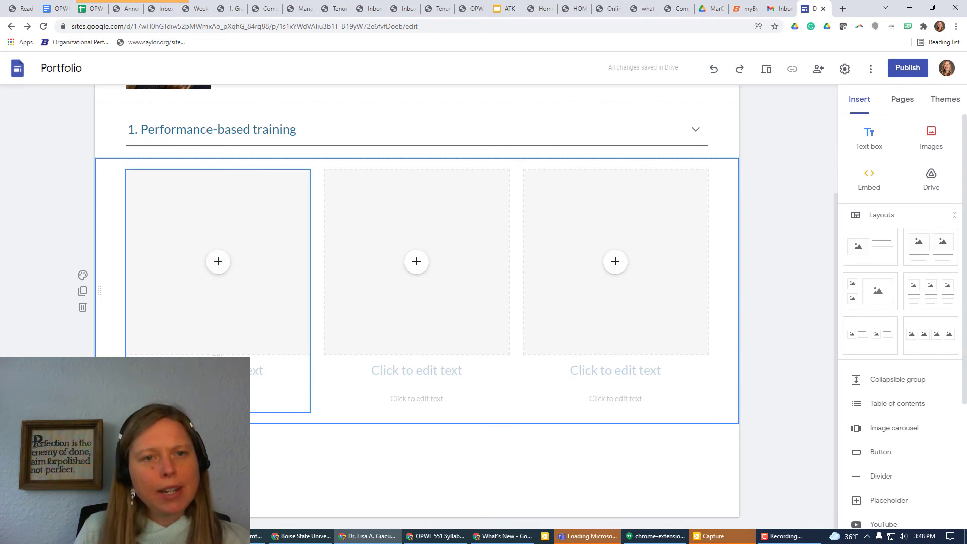
left_click(219, 265)
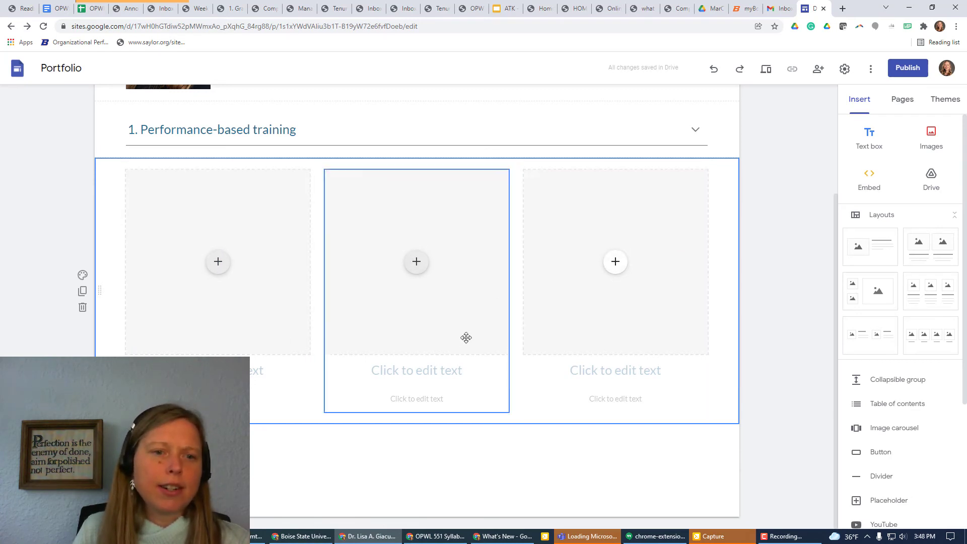
Insert a second collapsible group above the three-image section and head it "2. My instructional design process infographic".
scroll(775, 361, "up", 3)
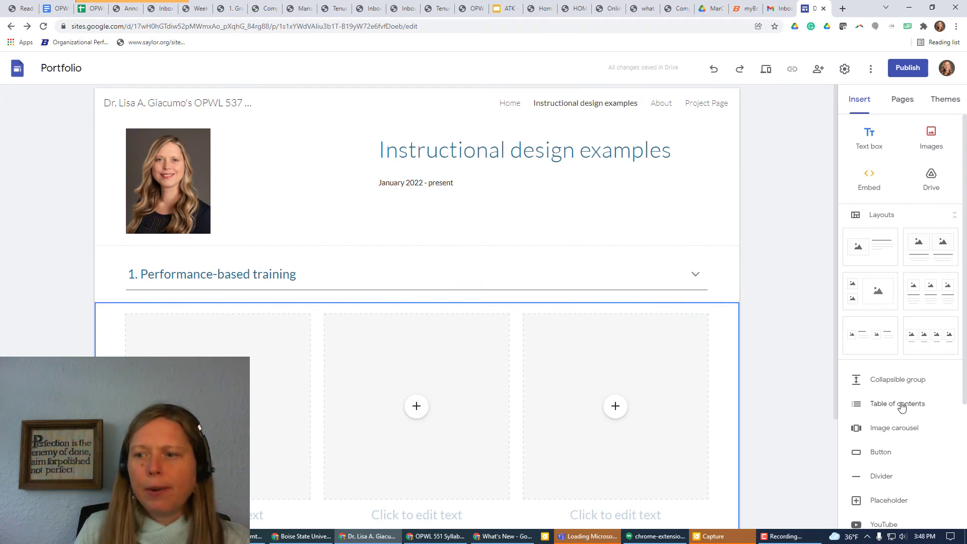
left_click(857, 384)
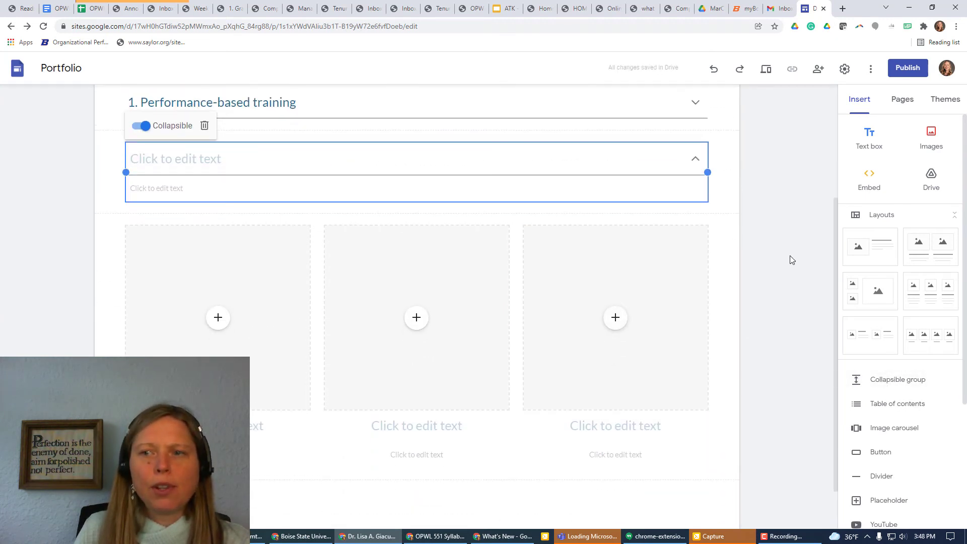
scroll(790, 259, "up", 1)
left_click(305, 204)
type("2.")
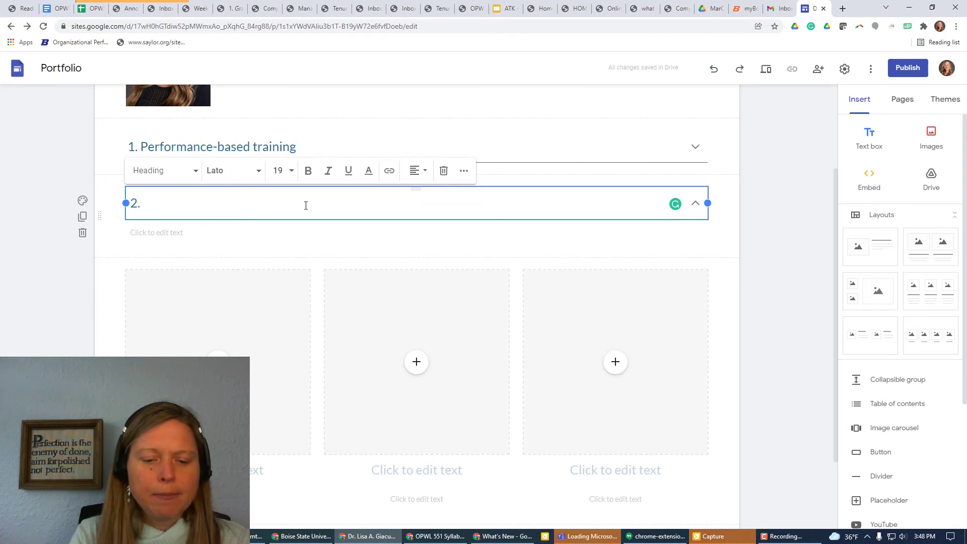
type("My instruc")
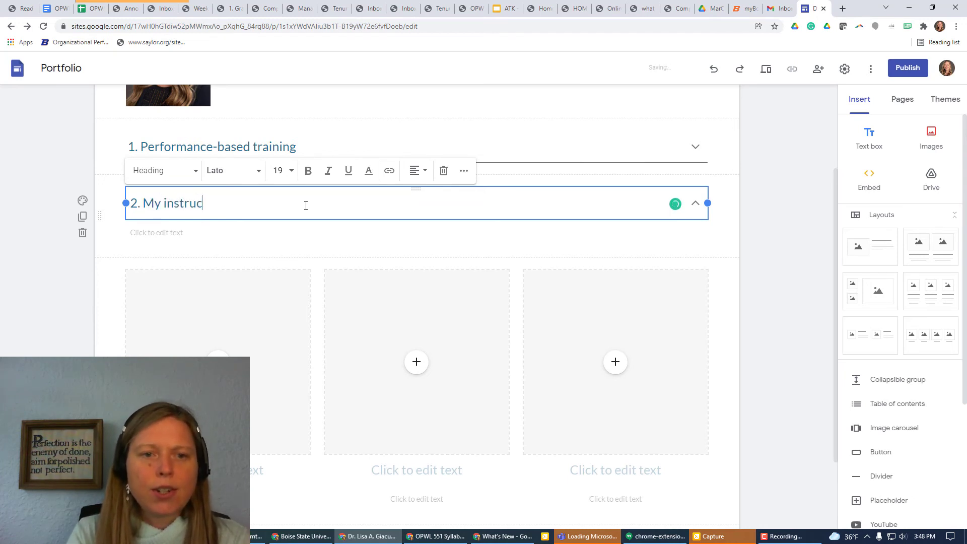
type("tional design pr")
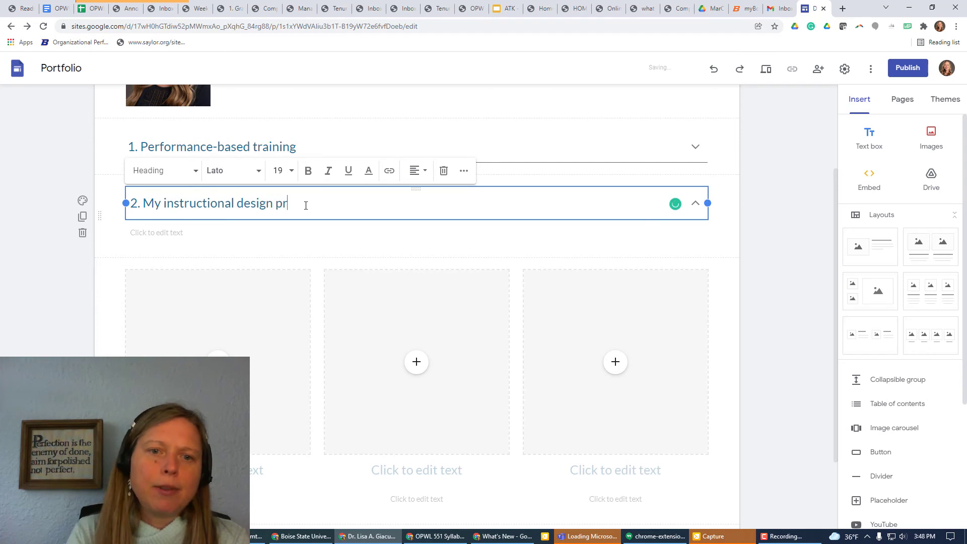
type("ocess infogr")
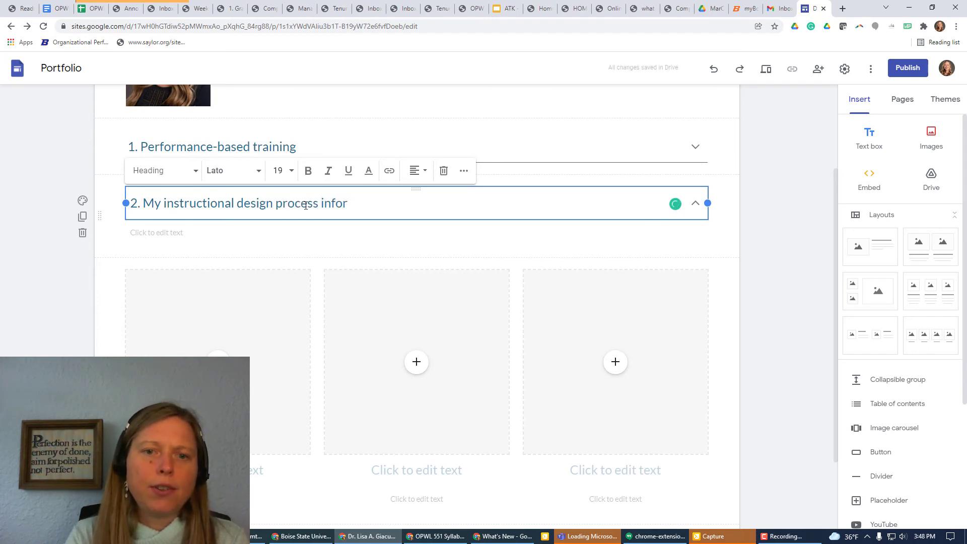
type("aphic")
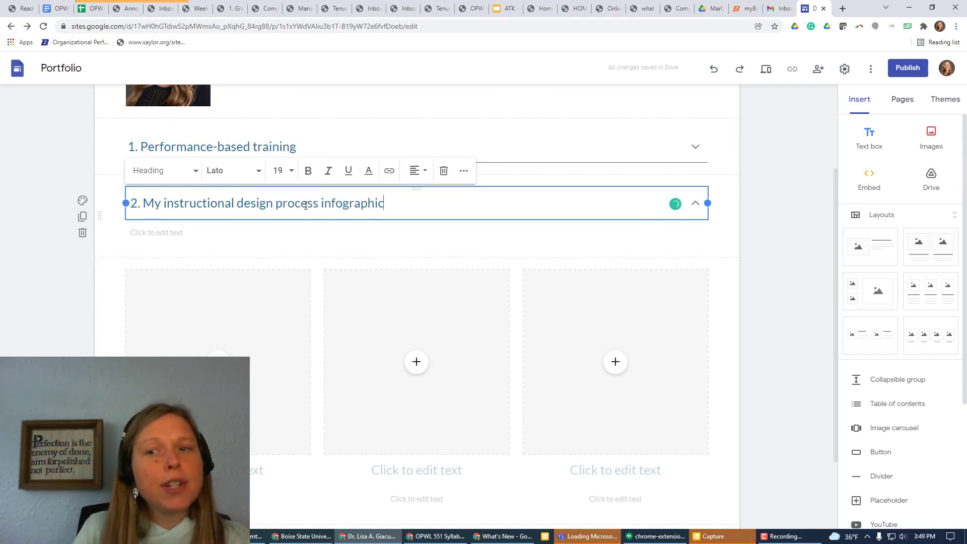
left_click(190, 234)
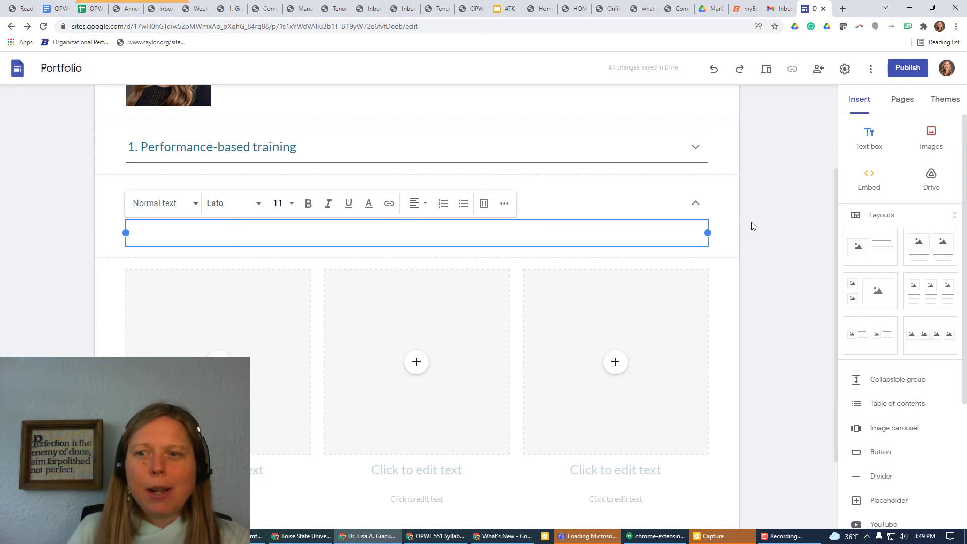
left_click(698, 210)
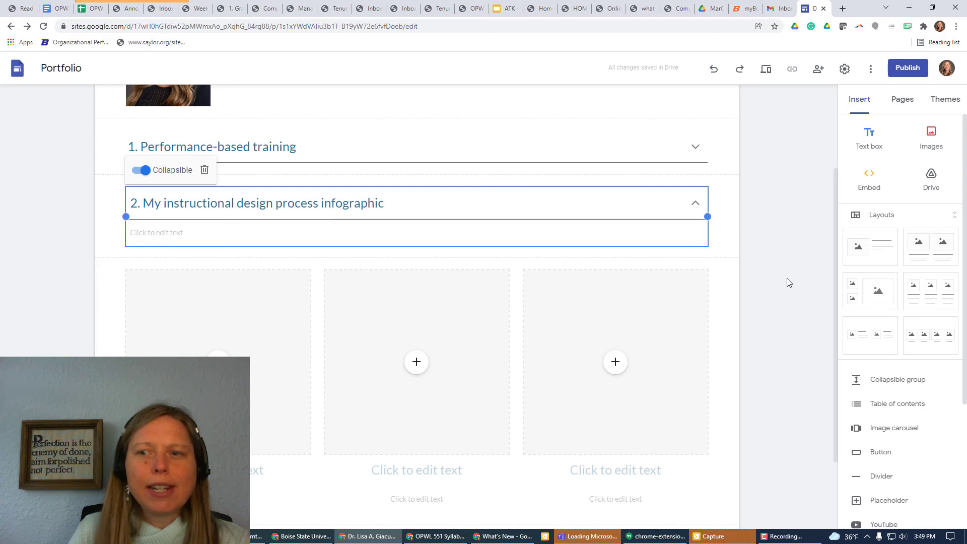
Publish the site under the suggested web address, viewable by anyone.
scroll(786, 280, "up", 3)
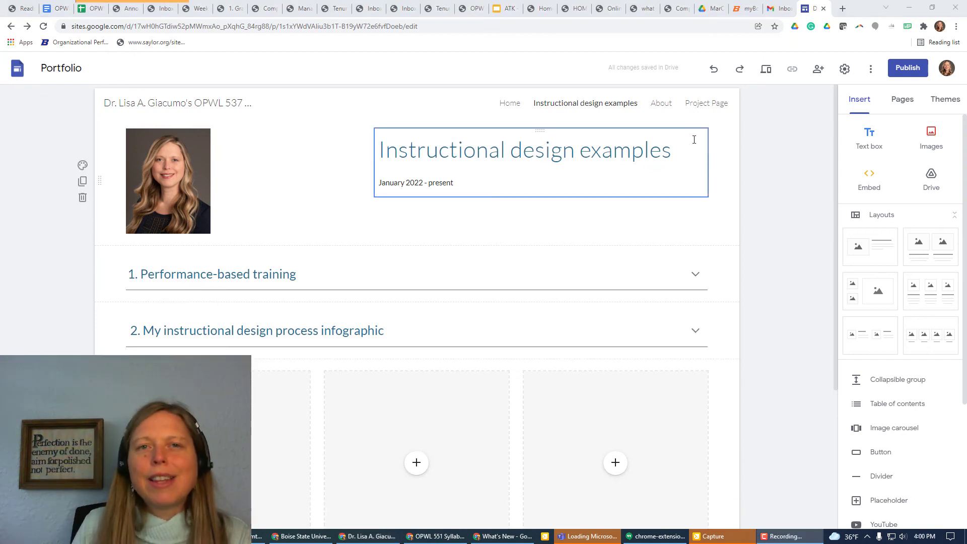
left_click(908, 69)
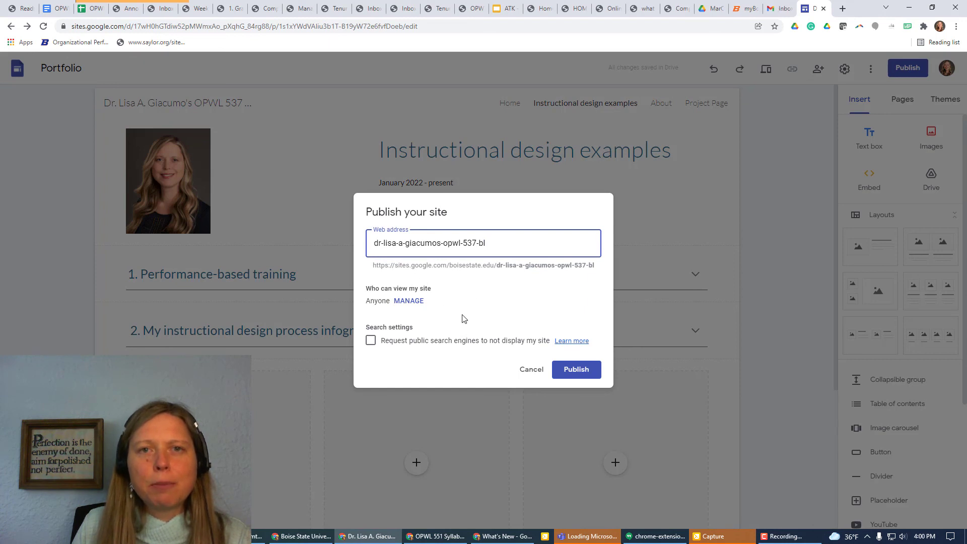
left_click(578, 370)
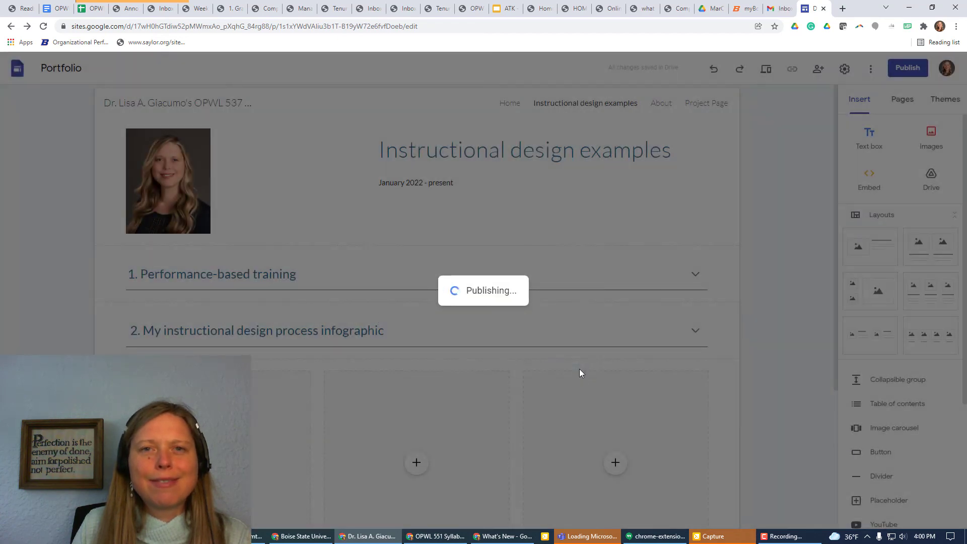